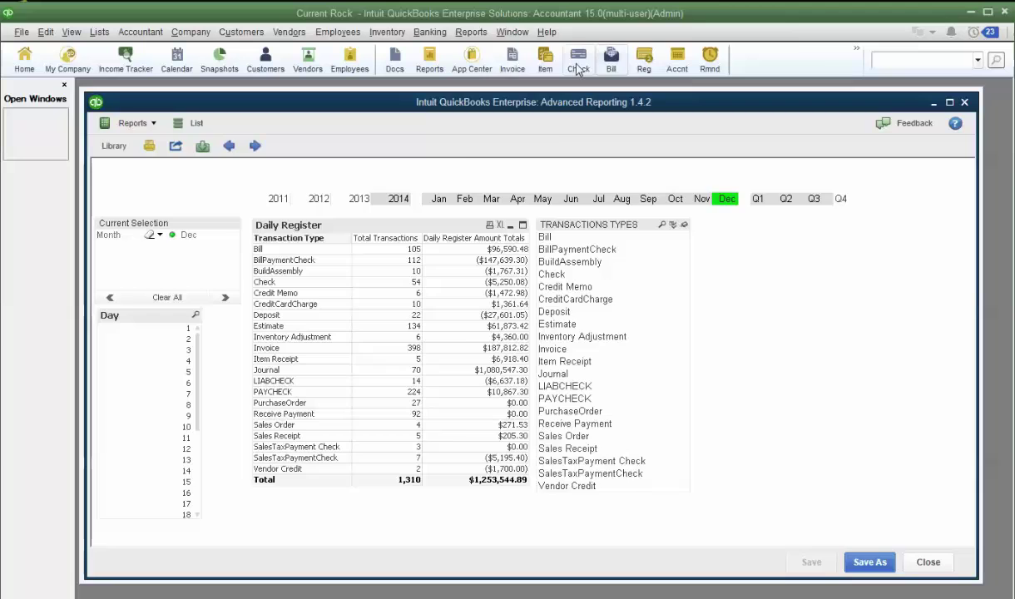
Step: Reopen the advanced reporting workspace and enlarge its window slightly
left_click(460, 32)
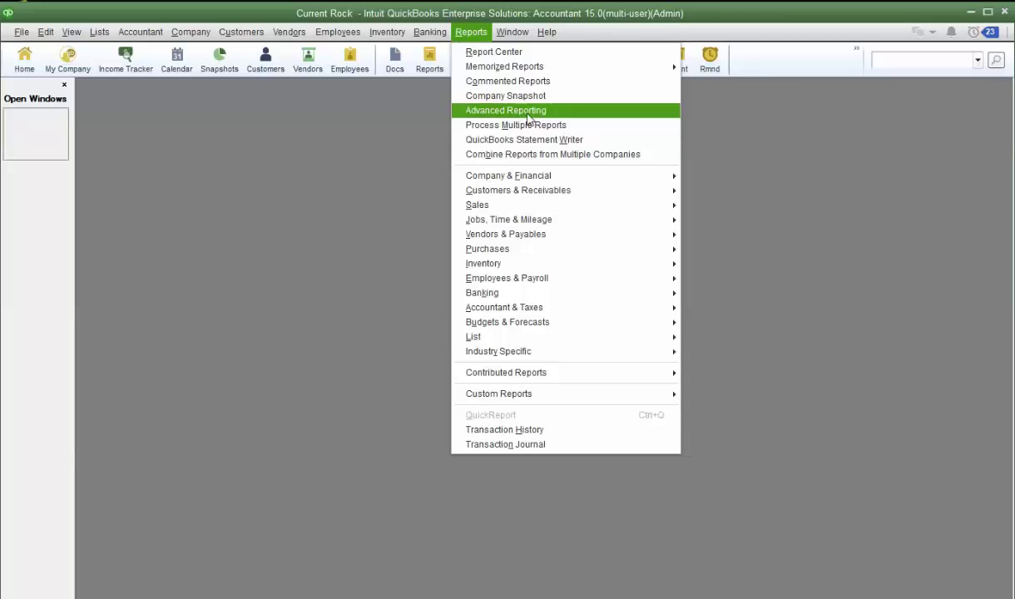
left_click(795, 144)
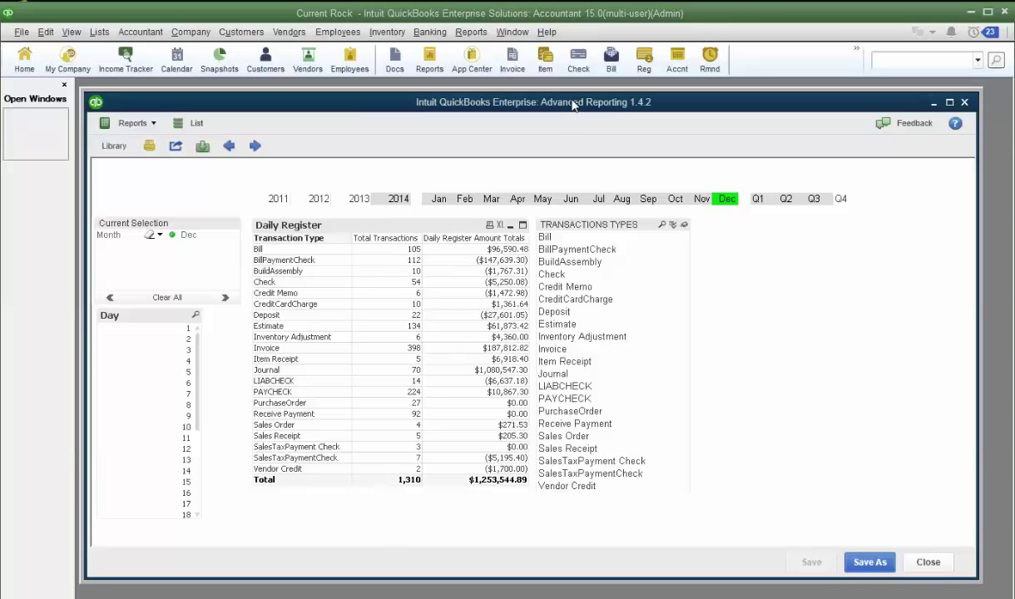
mouse_move(574, 106)
left_mouse_down()
mouse_move(613, 117)
mouse_move(583, 103)
left_mouse_up()
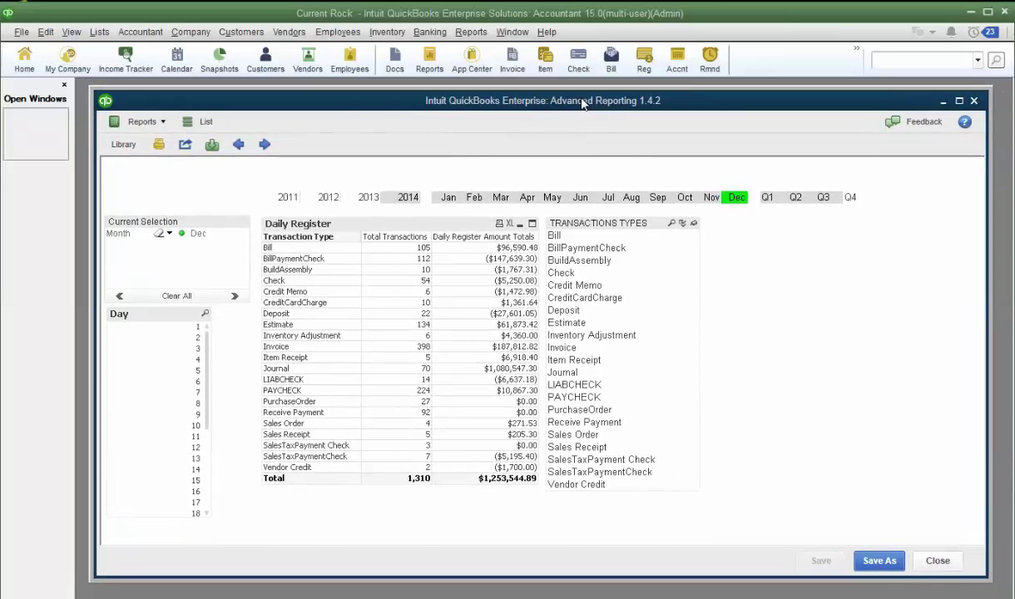
left_click_drag(988, 576, 1002, 592)
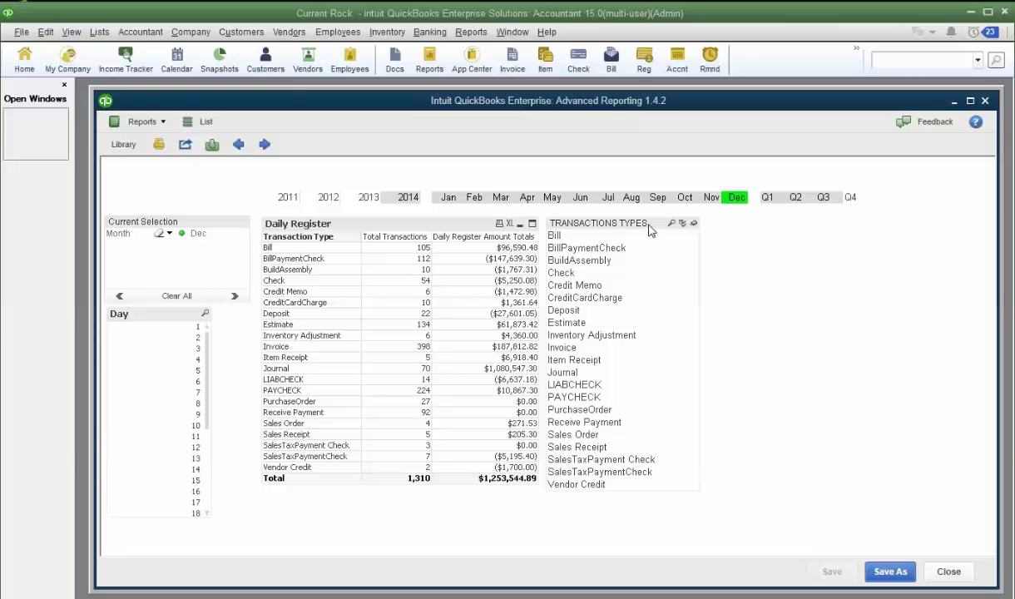
Step: Shift the Transactions Types panel right and filter the Daily Register to day 7
left_click_drag(619, 218, 646, 218)
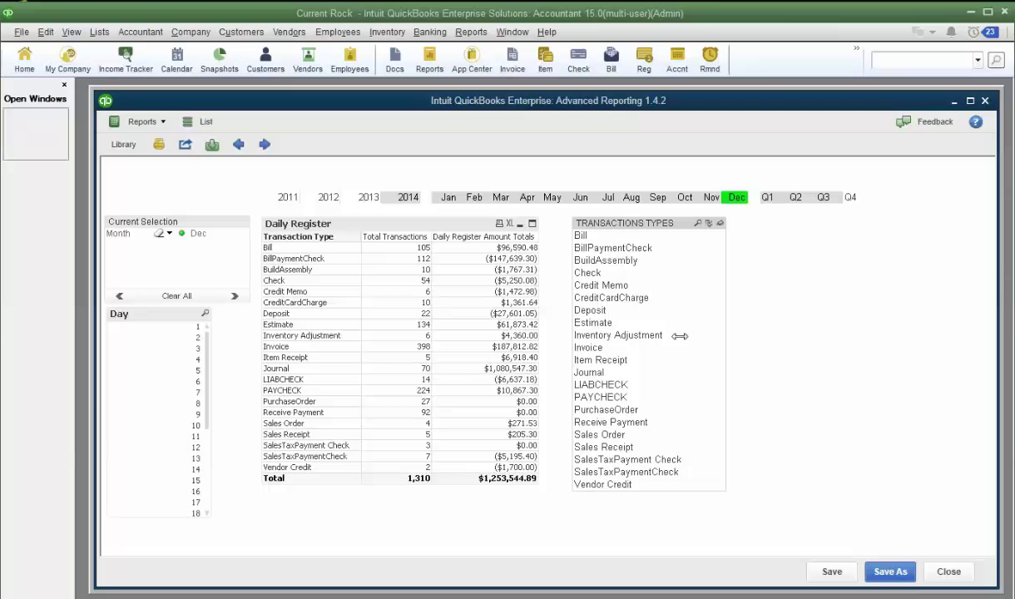
left_click(193, 425)
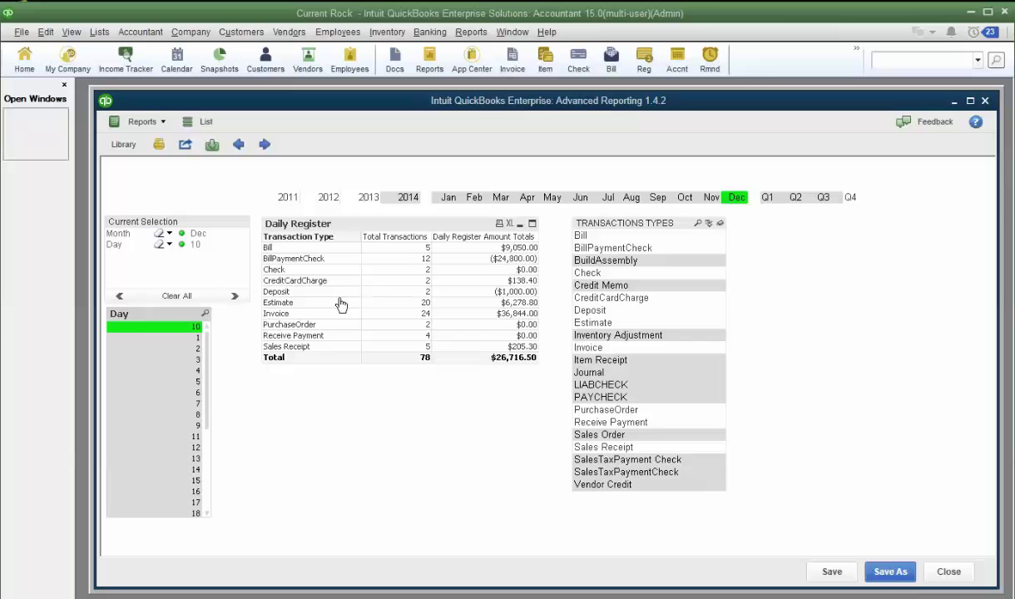
left_click(191, 401)
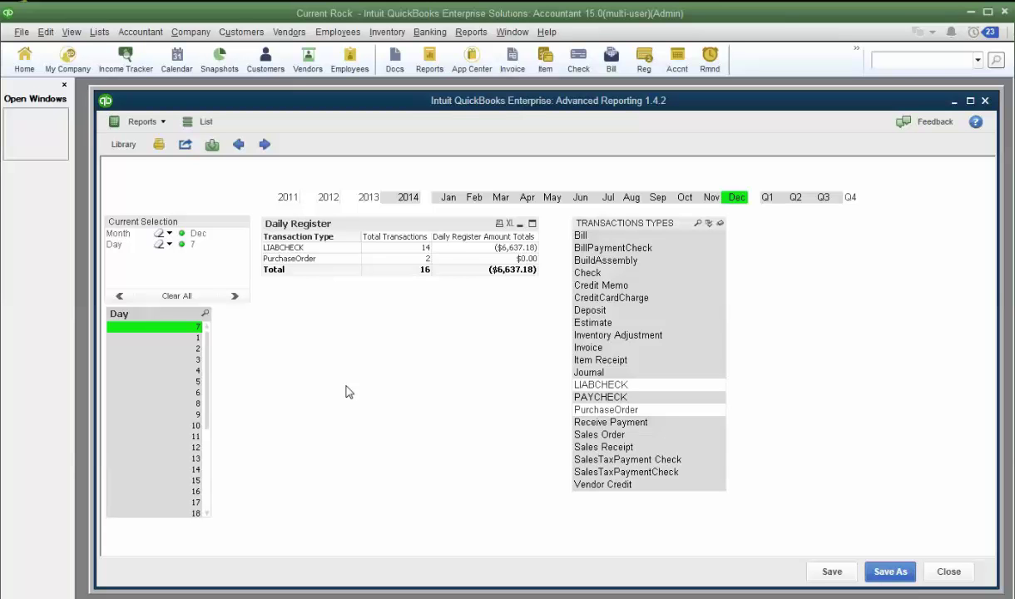
Step: Open the Start From Scratch report from the Report List, discarding changes to the current report
left_click(205, 122)
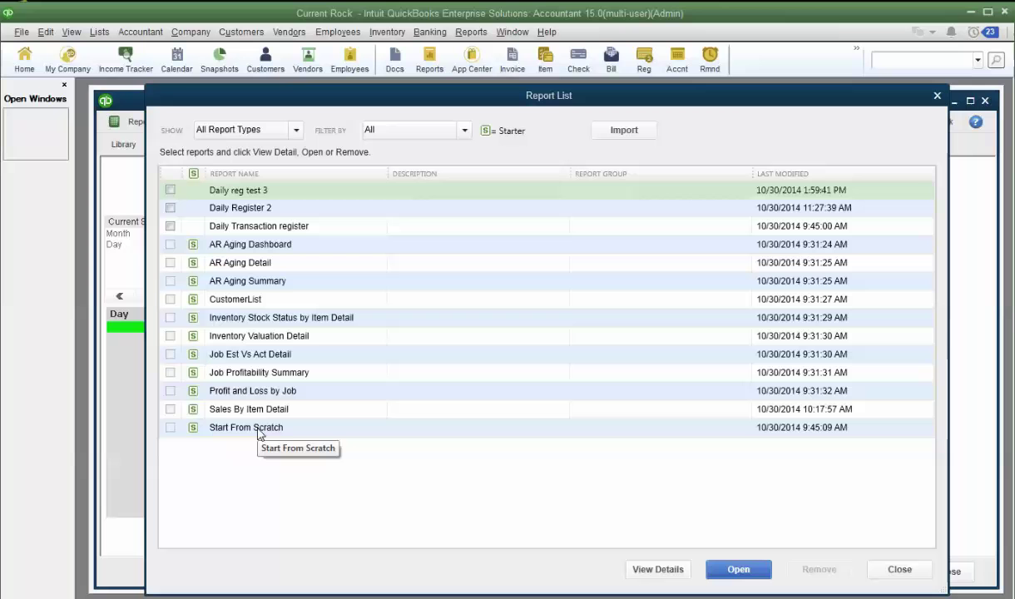
left_click(289, 430)
left_click(737, 569)
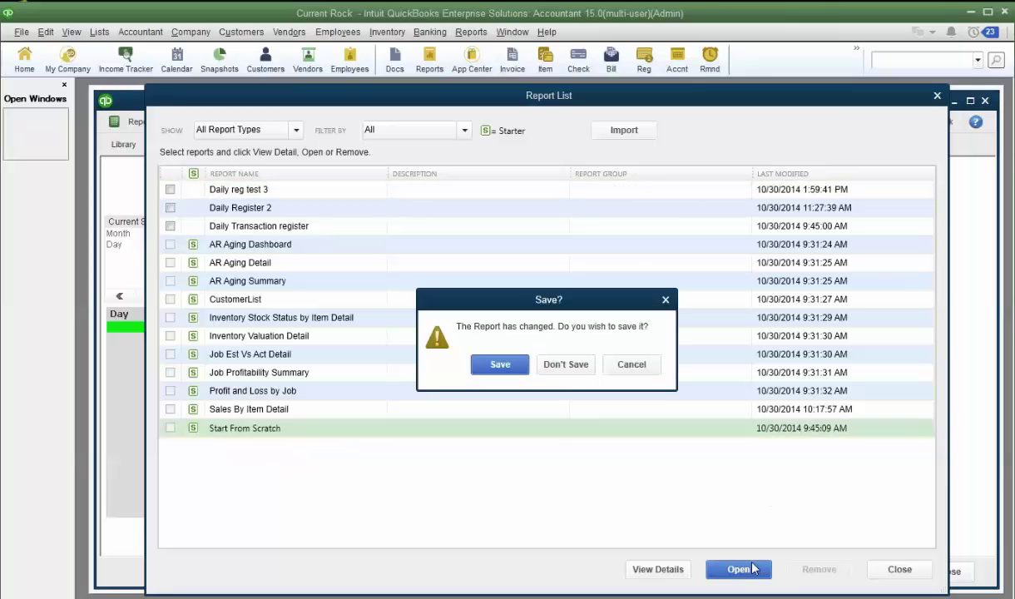
left_click(564, 366)
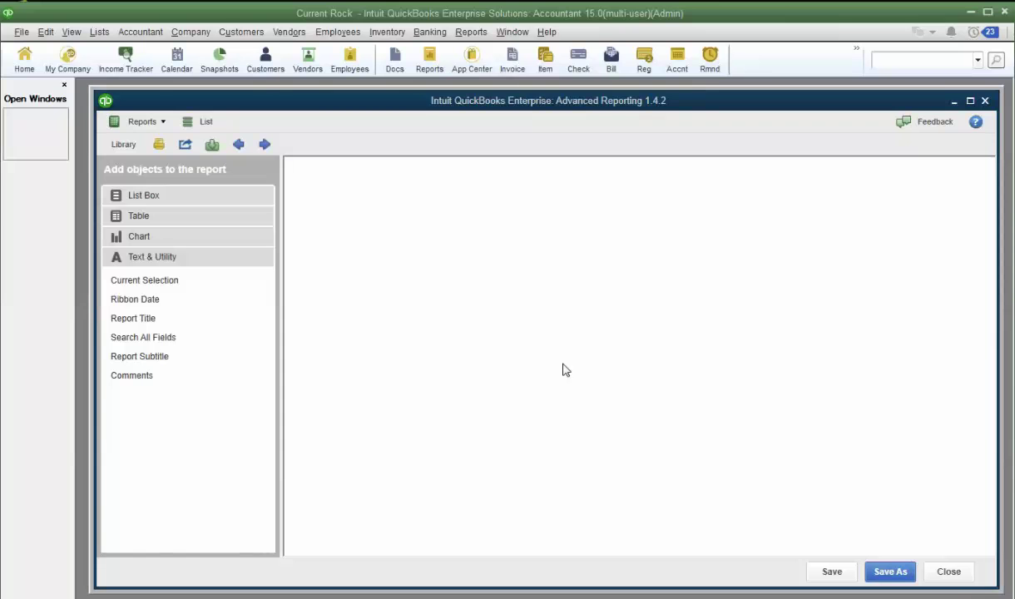
Step: Maximize the window and add a Current Selection box, year-month date ribbon and report title
left_click(971, 102)
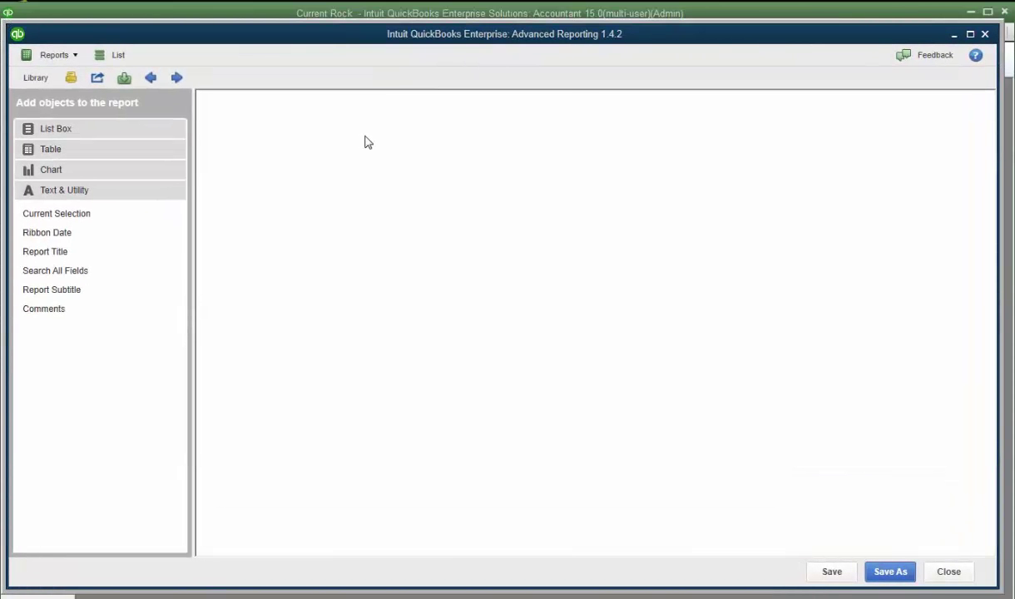
left_click(74, 218)
left_click(226, 158)
left_click(66, 231)
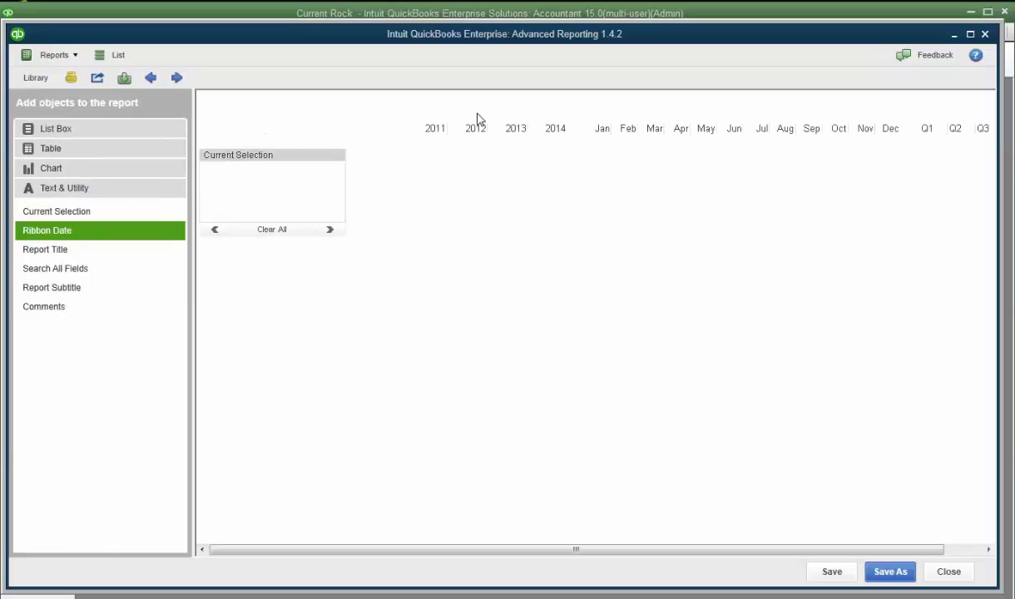
left_click(51, 251)
Step: Change the report title text to 'Dasily Register 4' through its Properties
right_click(277, 109)
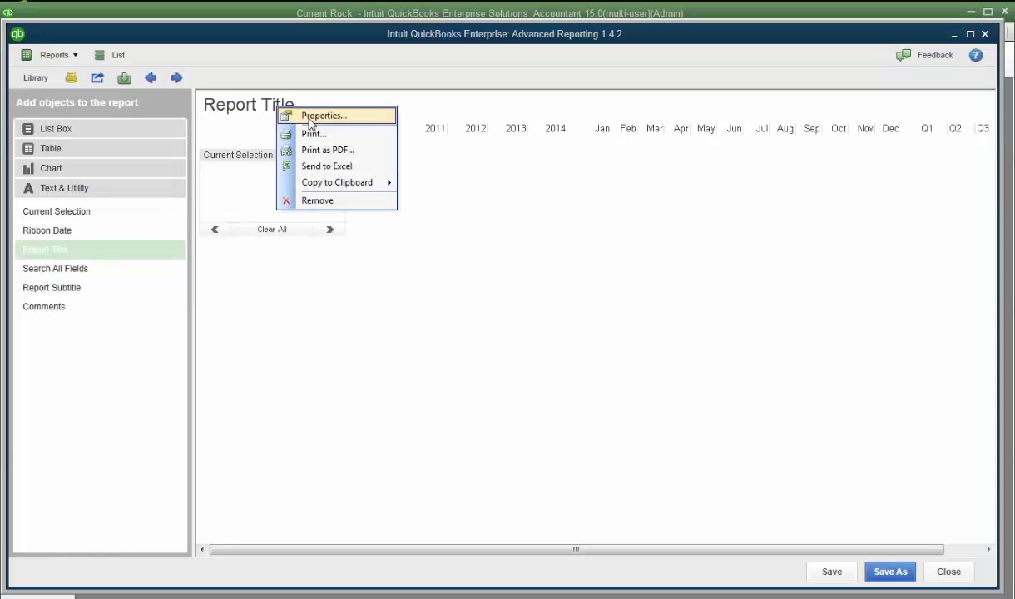
left_click(310, 119)
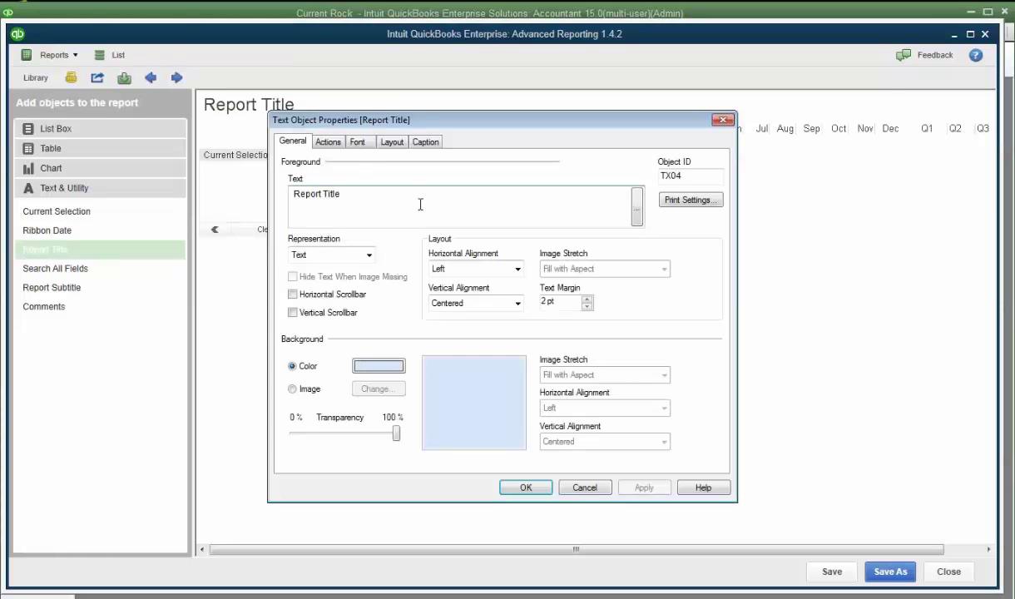
key("BackSpace")
key("BackSpace")
key("BackSpace")
key("BackSpace")
key("BackSpace")
key("BackSpace")
key("BackSpace")
key("BackSpace")
key("BackSpace")
key("BackSpace")
key("BackSpace")
key("BackSpace")
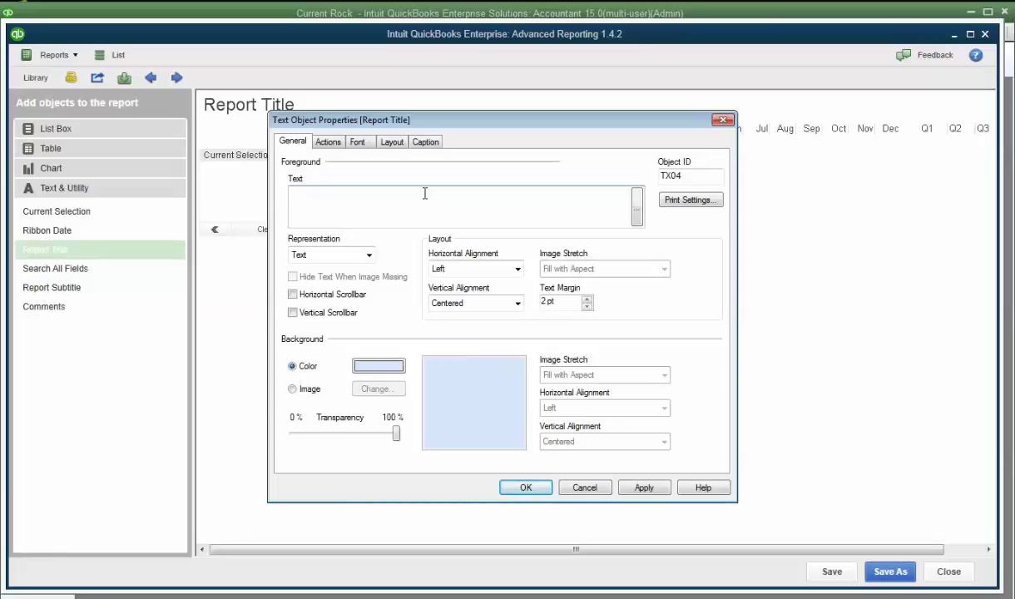
type("Dasily REgiste")
key("BackSpace")
key("BackSpace")
key("BackSpace")
key("BackSpace")
key("BackSpace")
key("BackSpace")
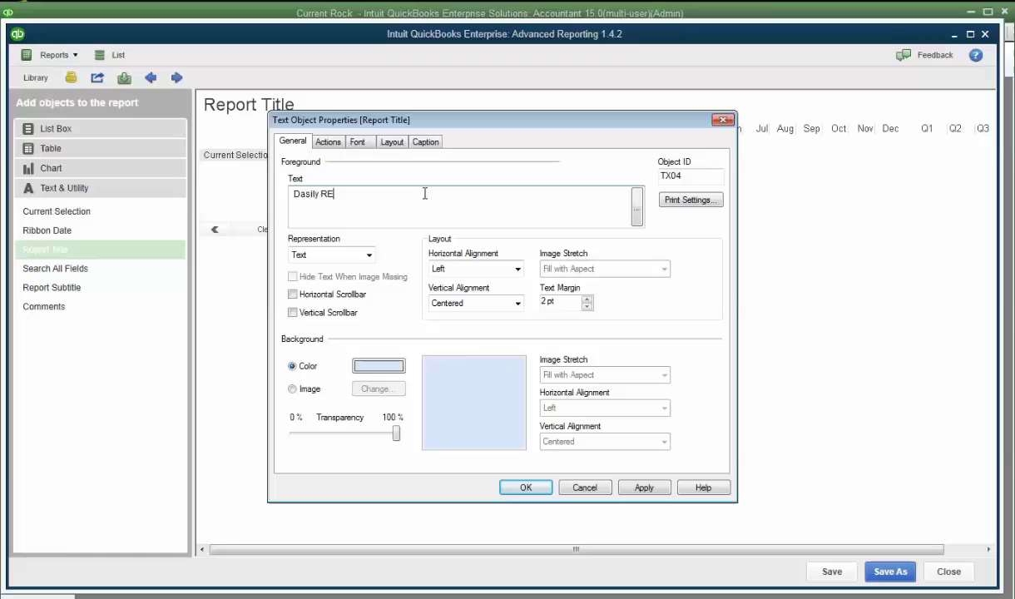
type("egister 4")
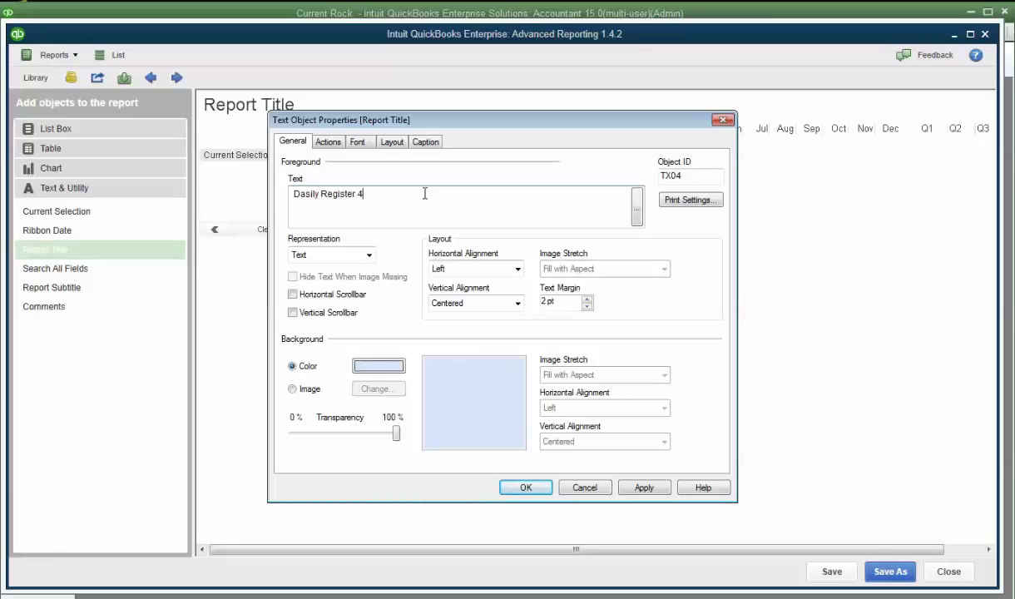
left_click(520, 489)
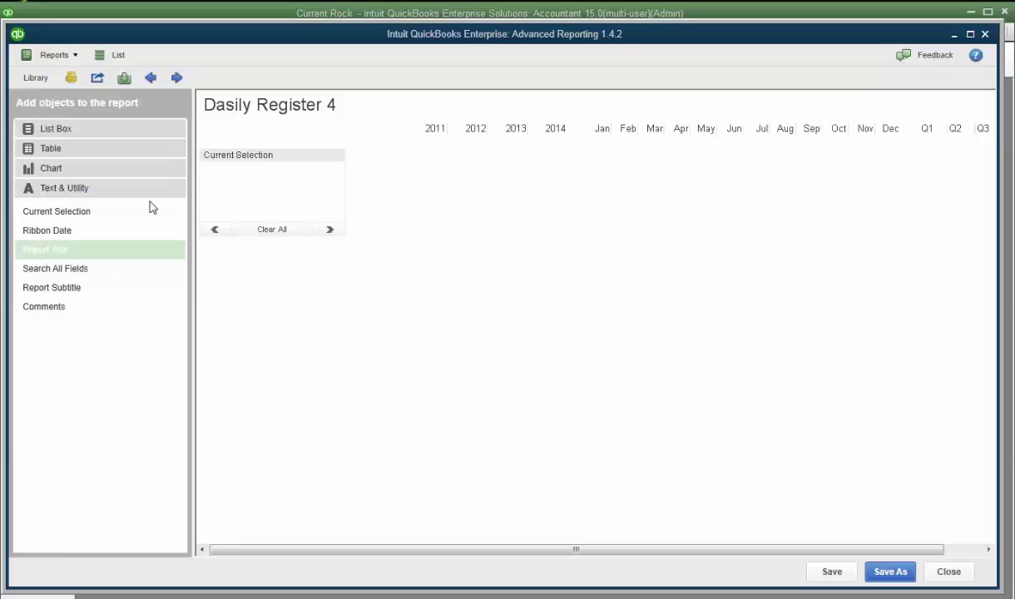
Step: Add a Transaction Type list box, placed under the month ribbon and enlarged to show Bill through Vendor Credit
left_click(80, 129)
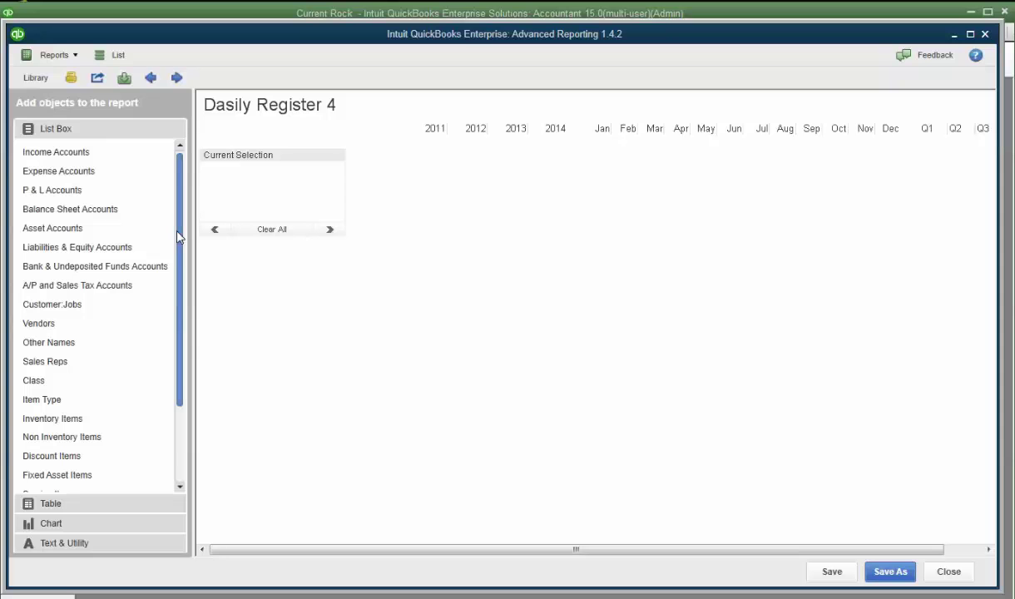
scroll(187, 293, "down", 1)
scroll(187, 293, "down", 1)
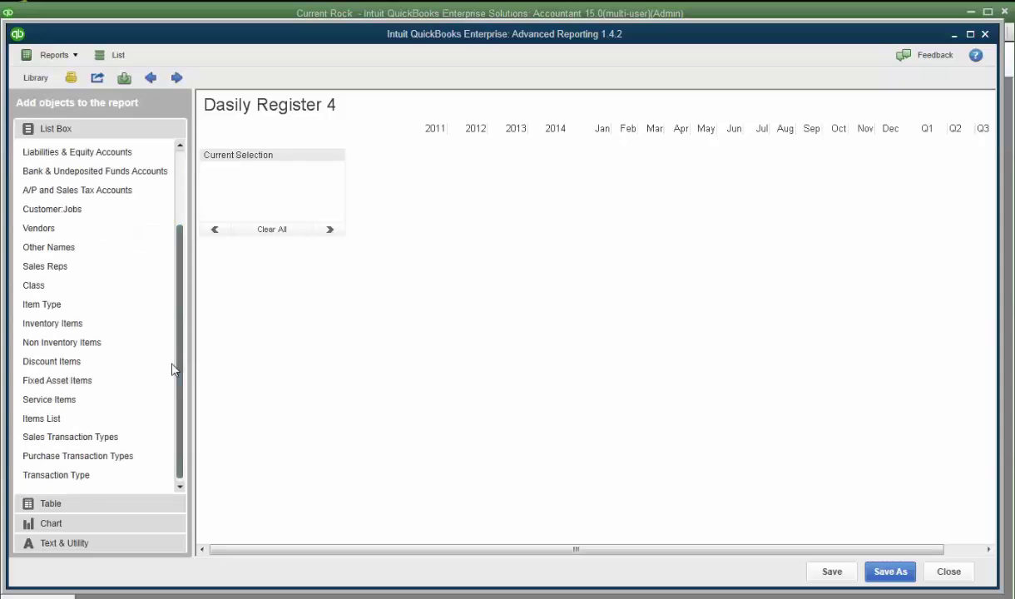
left_click(78, 480)
double_click(78, 479)
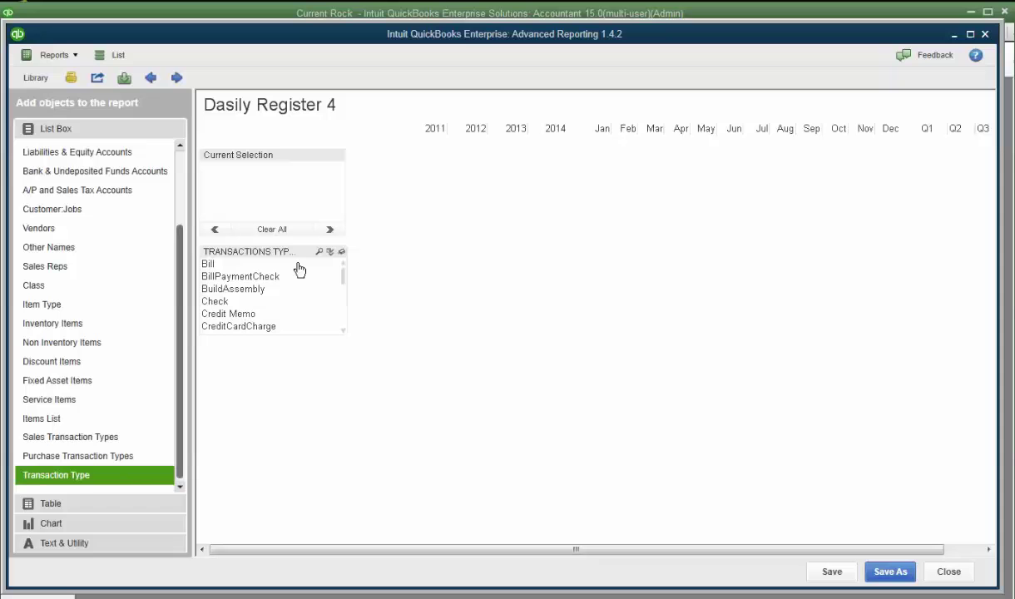
left_click_drag(299, 260, 791, 195)
left_click_drag(838, 266, 945, 459)
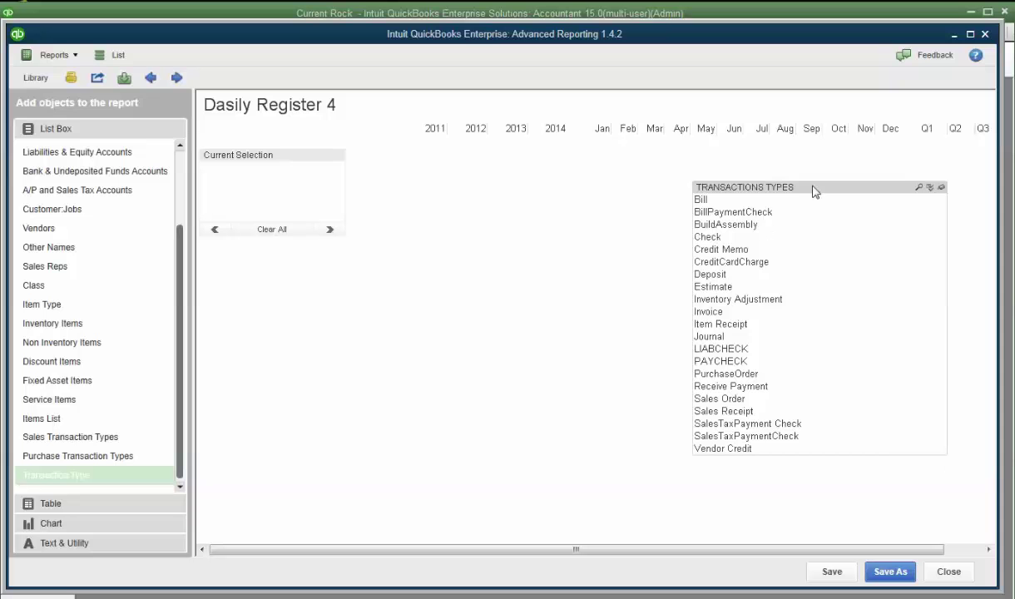
left_click_drag(815, 188, 820, 186)
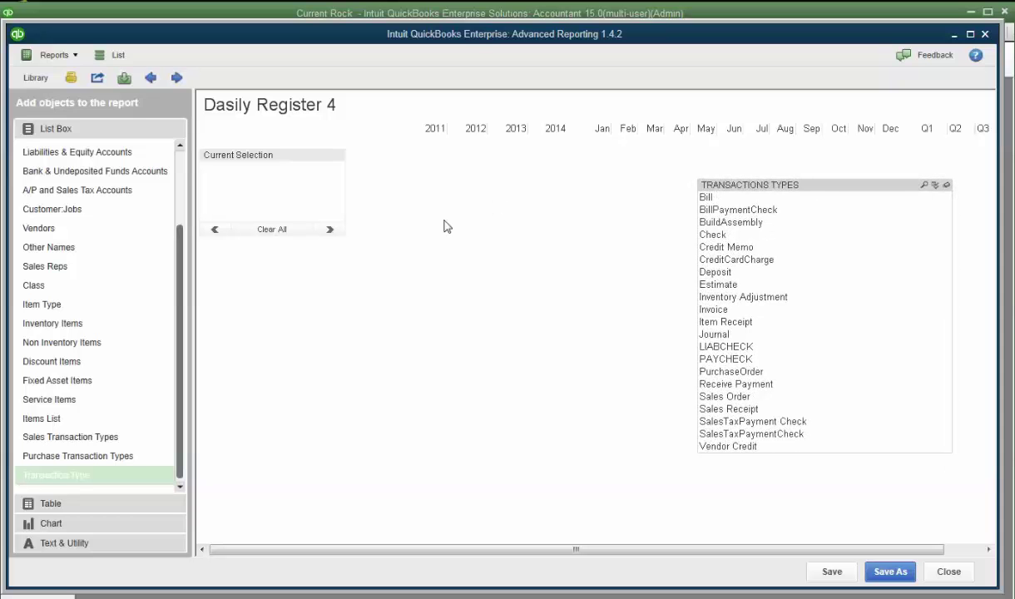
left_click(72, 503)
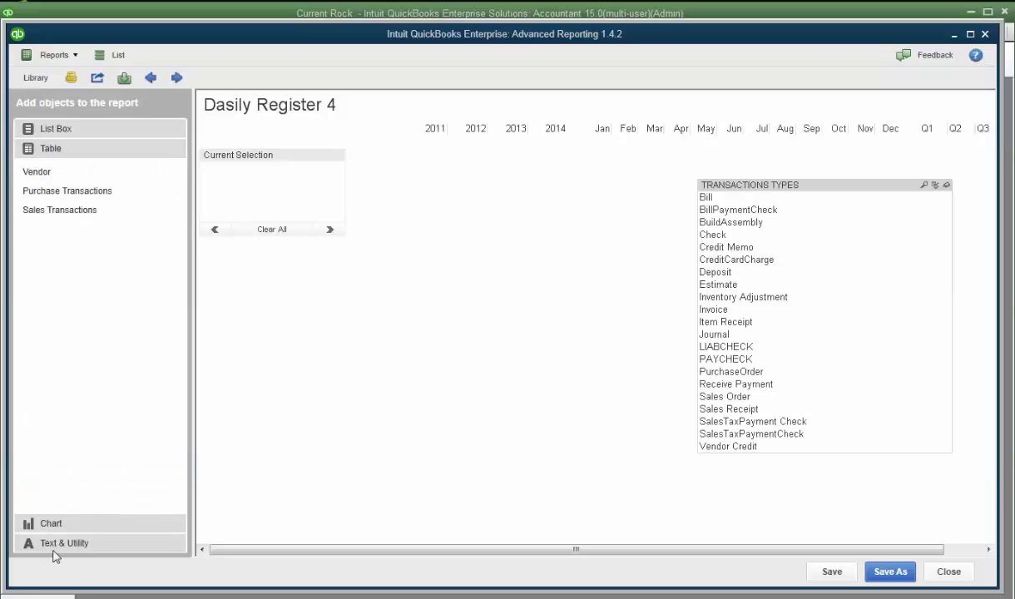
left_click(53, 521)
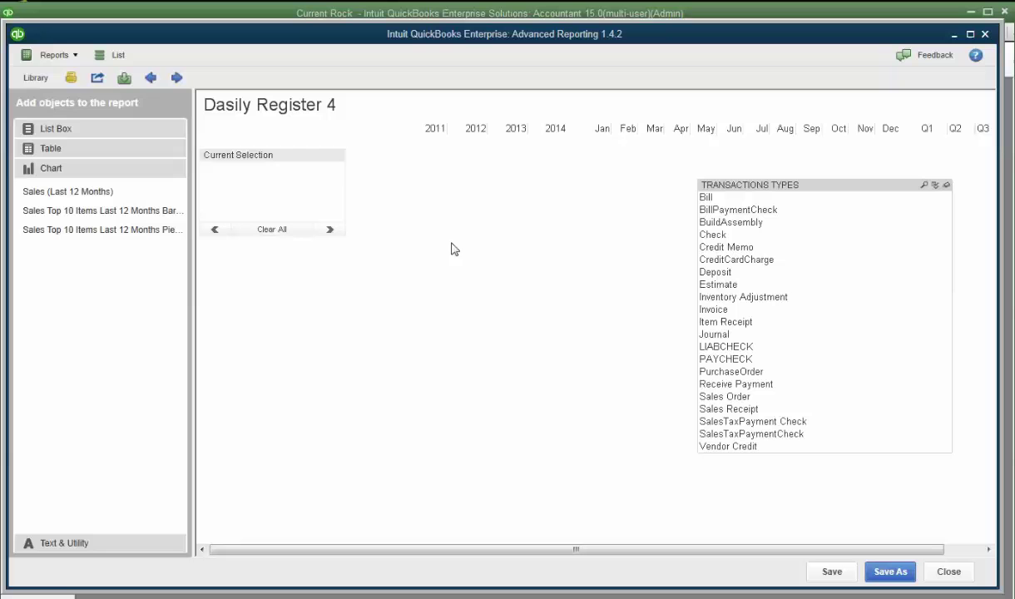
Step: Create a new chart with window title 'Daily Register' and the Straight Table chart type
right_click(463, 215)
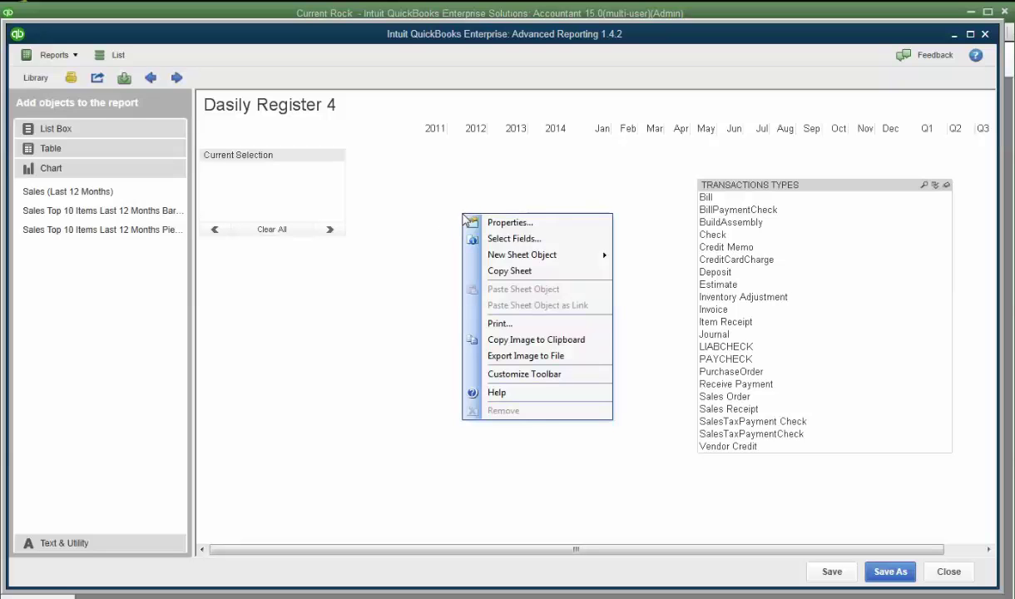
mouse_move(546, 258)
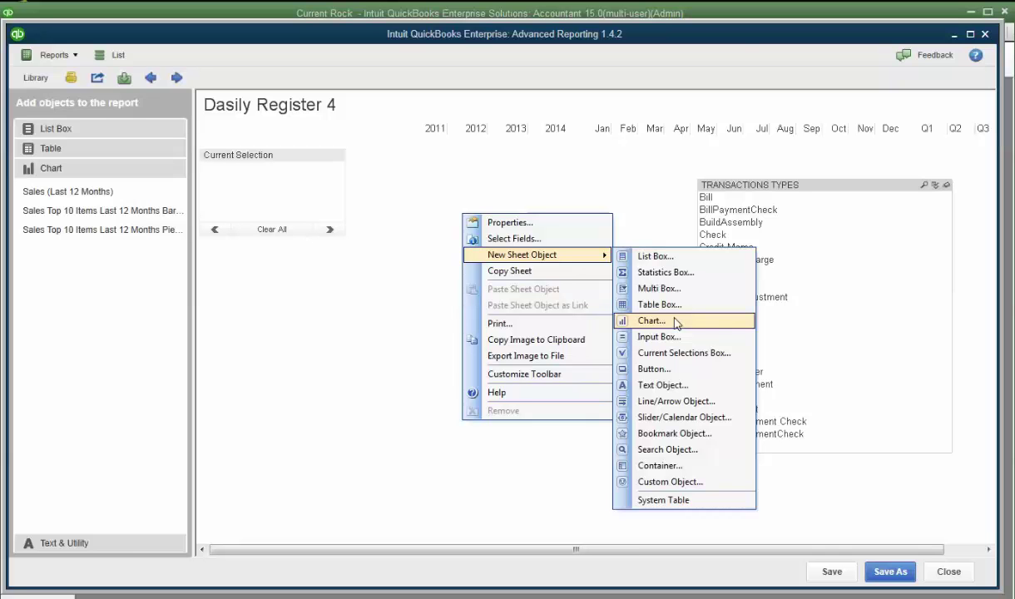
left_click(676, 324)
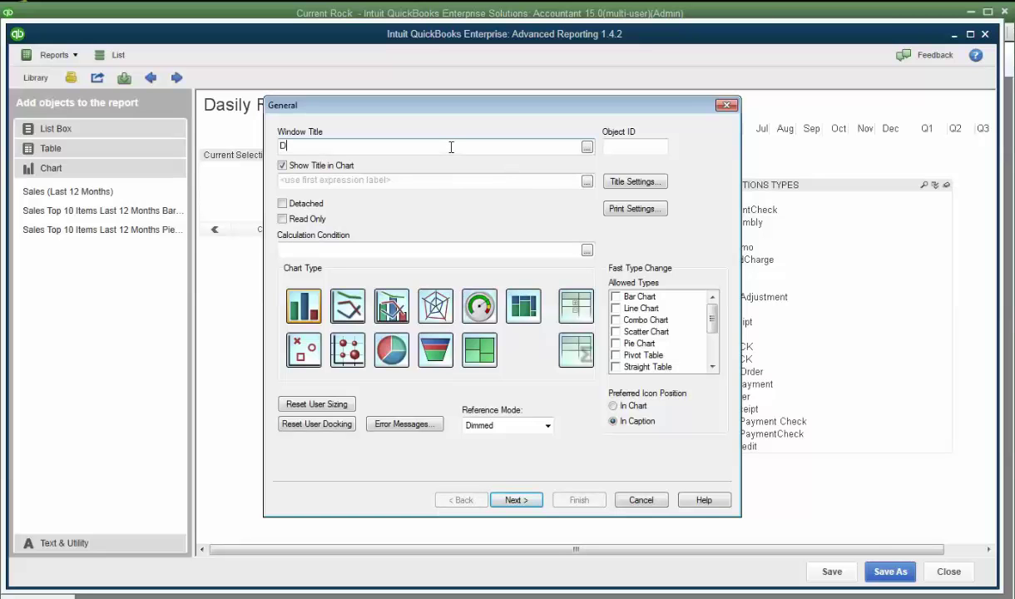
type("Daily Register")
left_click(577, 300)
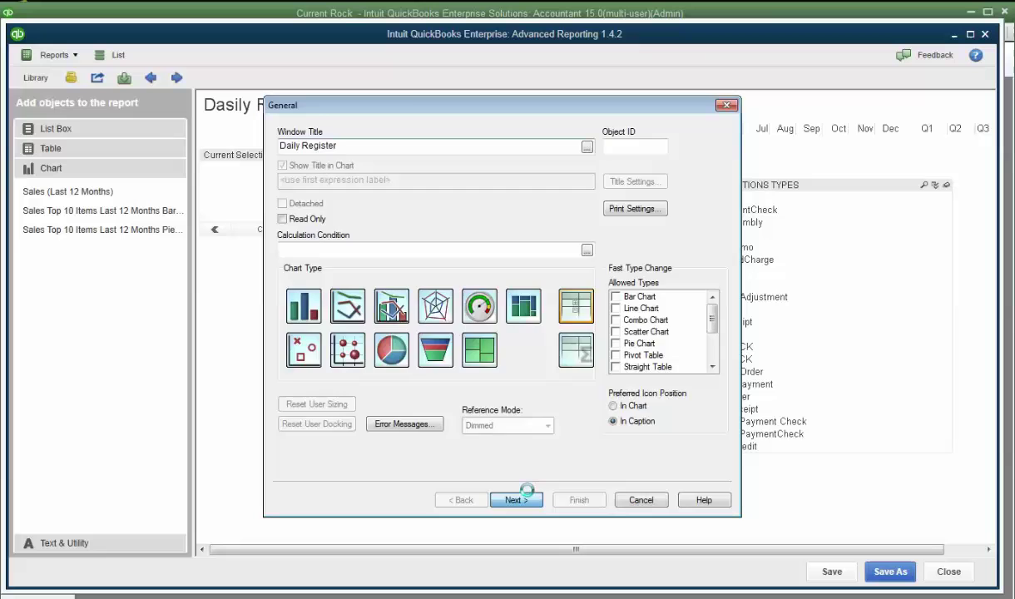
Step: Add Transactions.TxnType from Available Fields as the chart's first used dimension
left_click(522, 498)
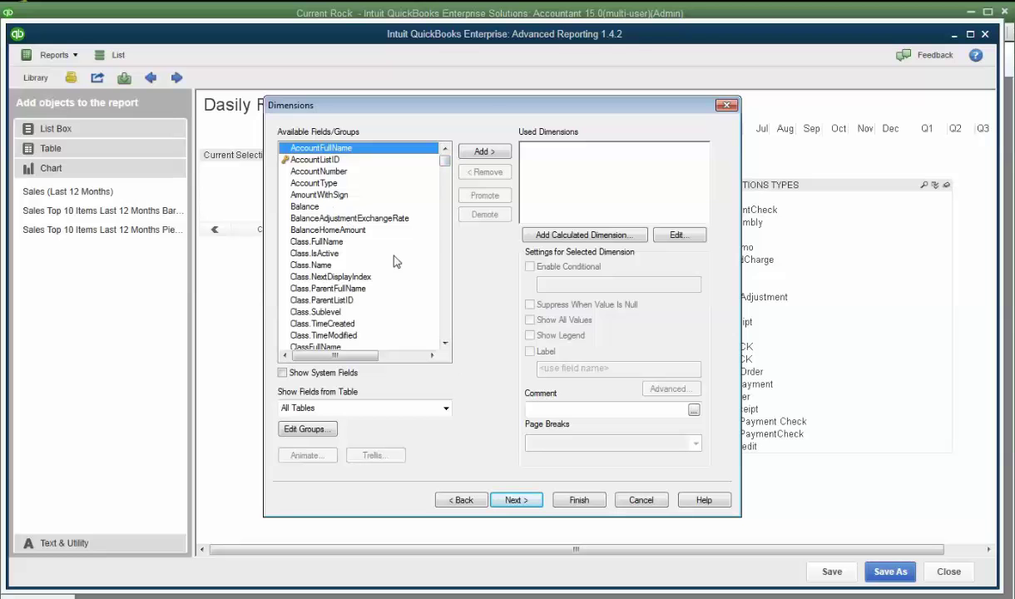
left_click_drag(463, 103, 477, 85)
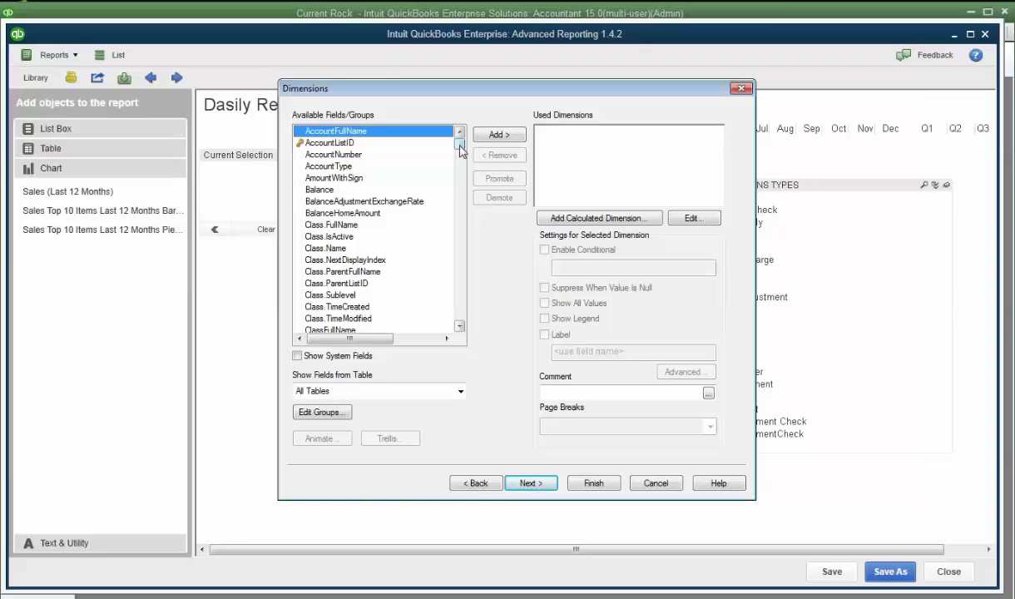
left_click_drag(459, 146, 463, 265)
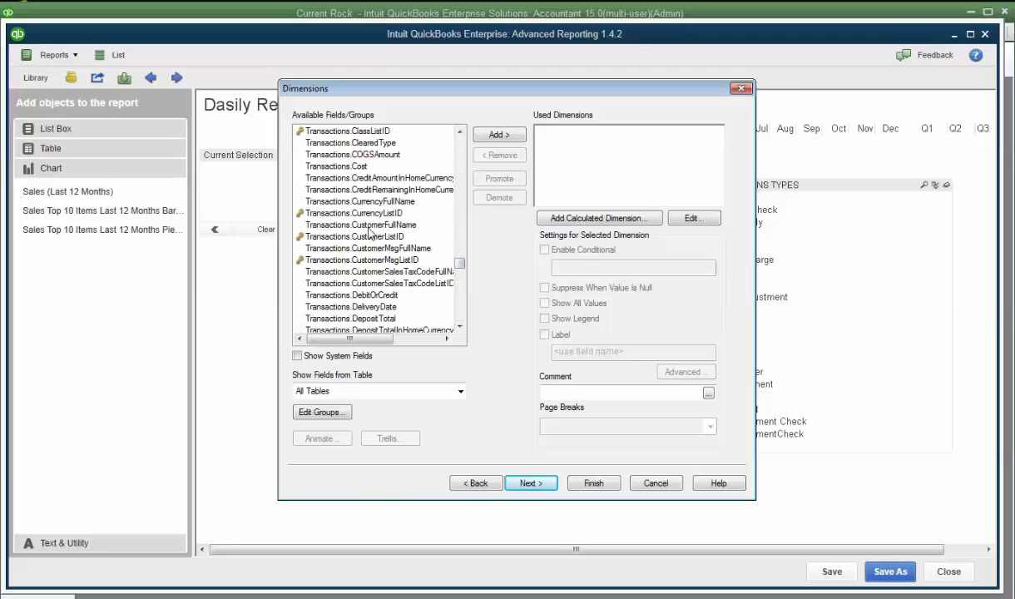
scroll(413, 260, "down", 15)
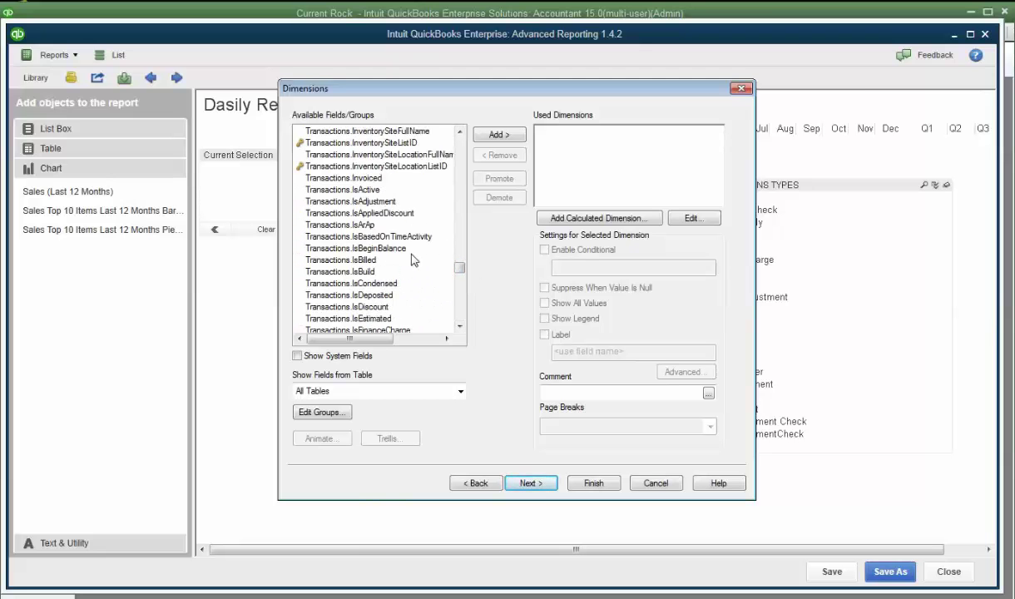
scroll(414, 261, "down", 2)
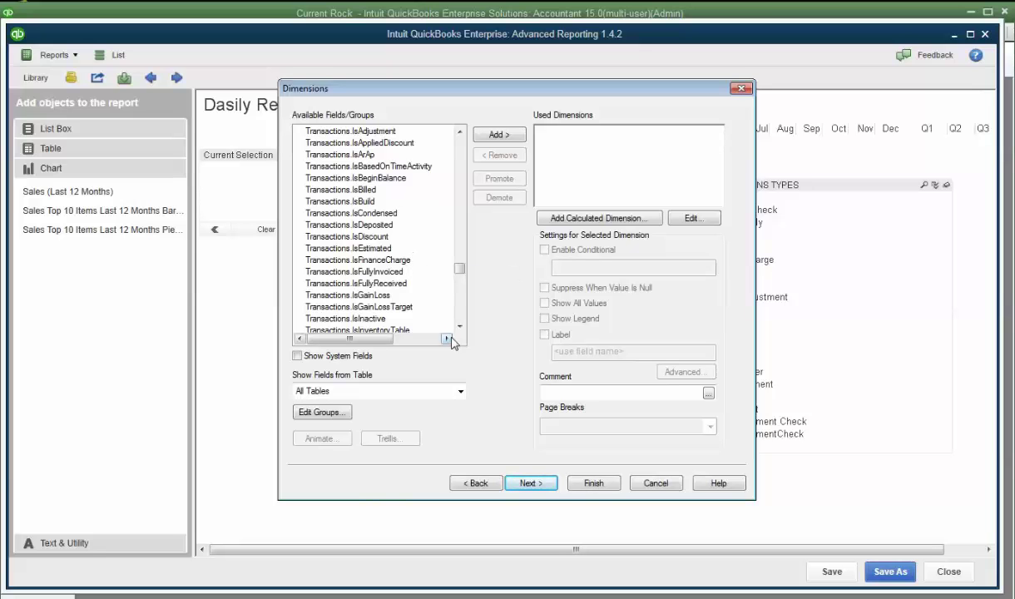
scroll(417, 263, "down", 5)
scroll(418, 263, "down", 3)
scroll(413, 241, "down", 1)
scroll(424, 243, "down", 12)
scroll(425, 243, "down", 15)
scroll(423, 263, "down", 3)
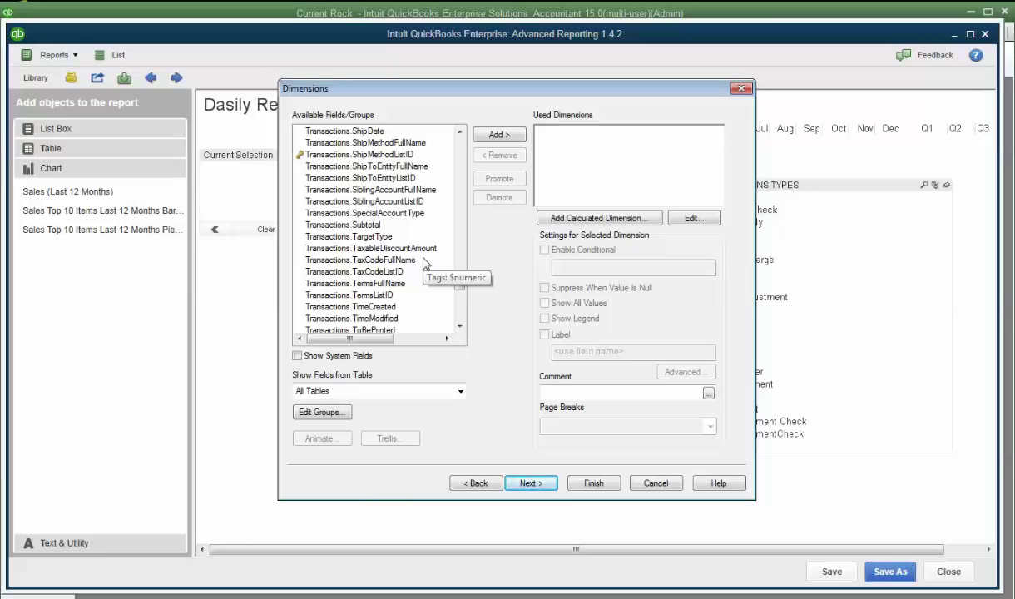
scroll(425, 289, "down", 2)
scroll(420, 250, "down", 1)
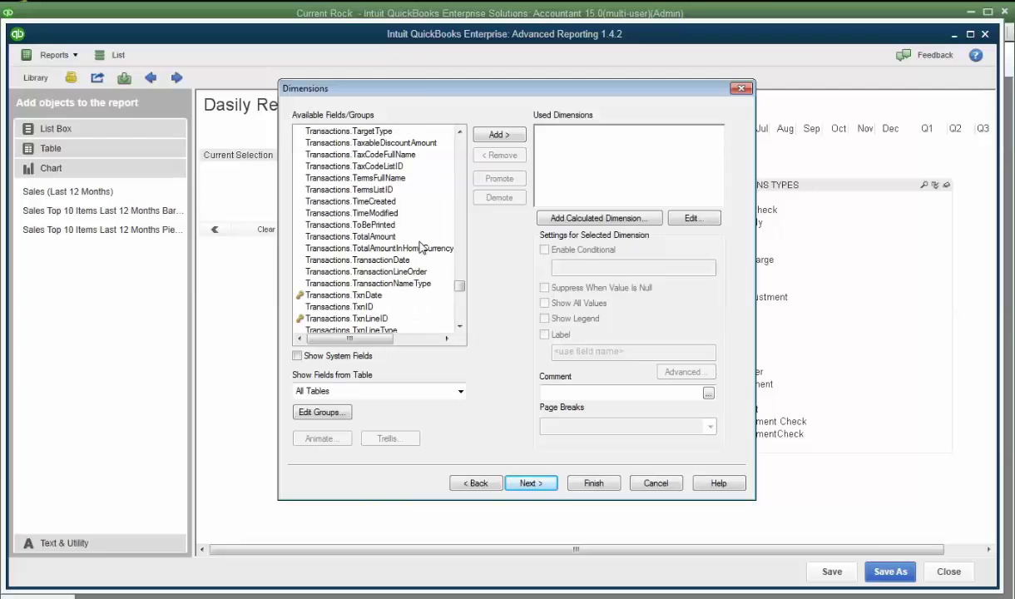
scroll(404, 308, "down", 1)
double_click(379, 320)
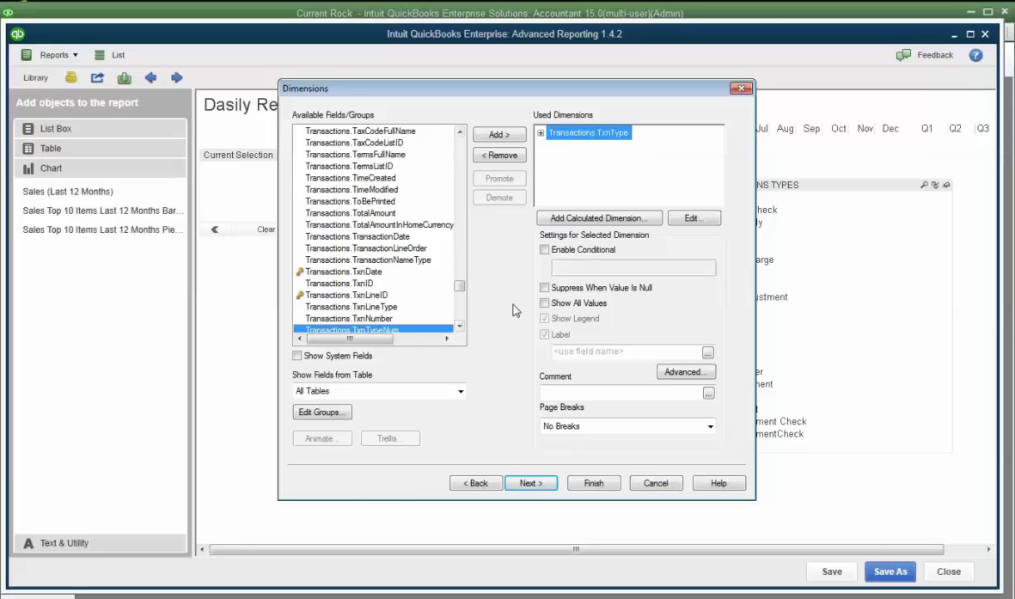
Step: Insert the Aggregation function Count into the chart's first expression
left_click(532, 484)
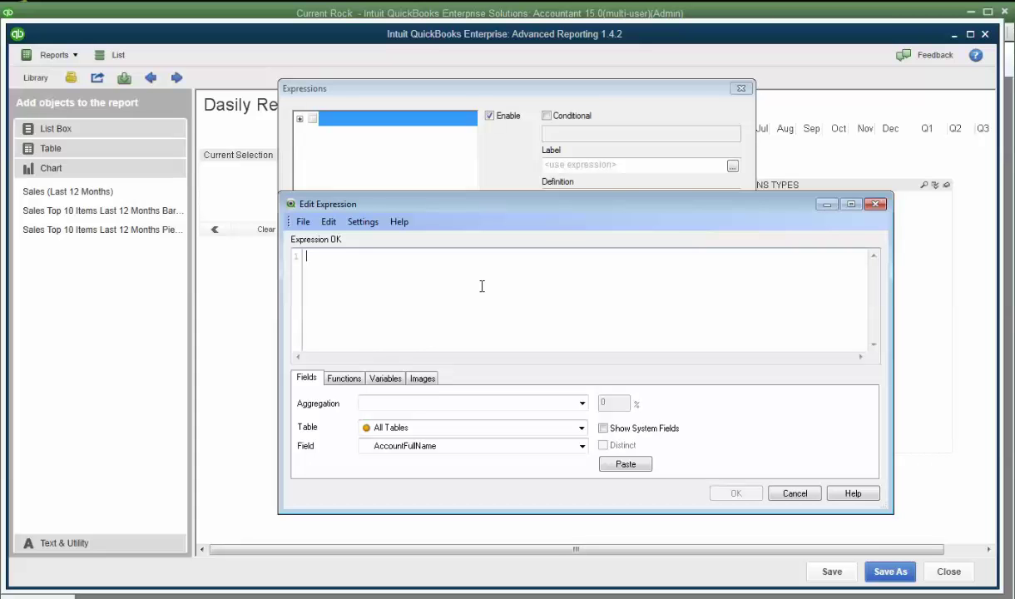
left_click(344, 379)
left_click(582, 404)
left_click(446, 155)
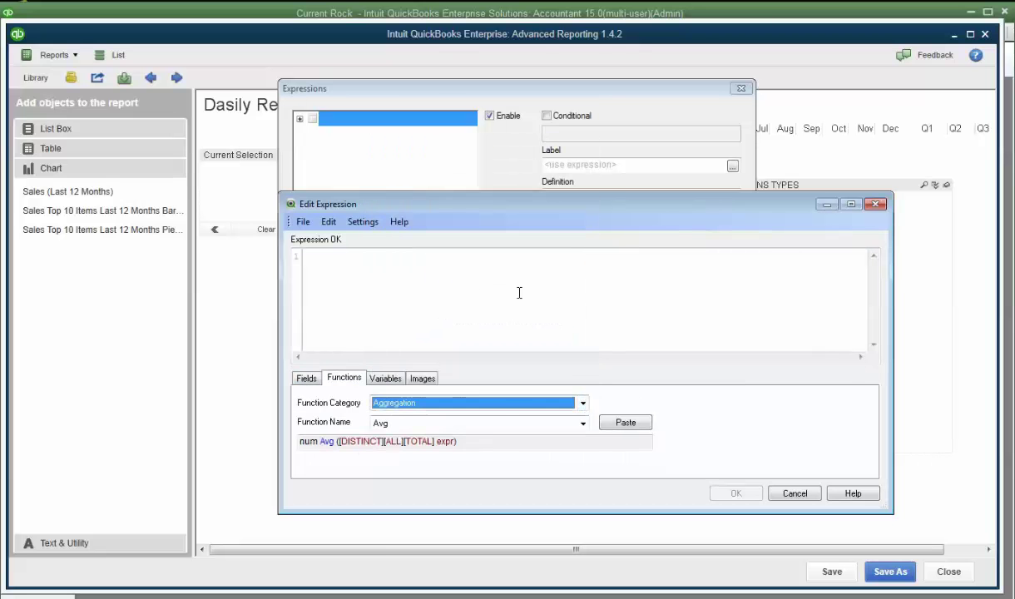
left_click(583, 424)
left_click_drag(587, 341, 585, 391)
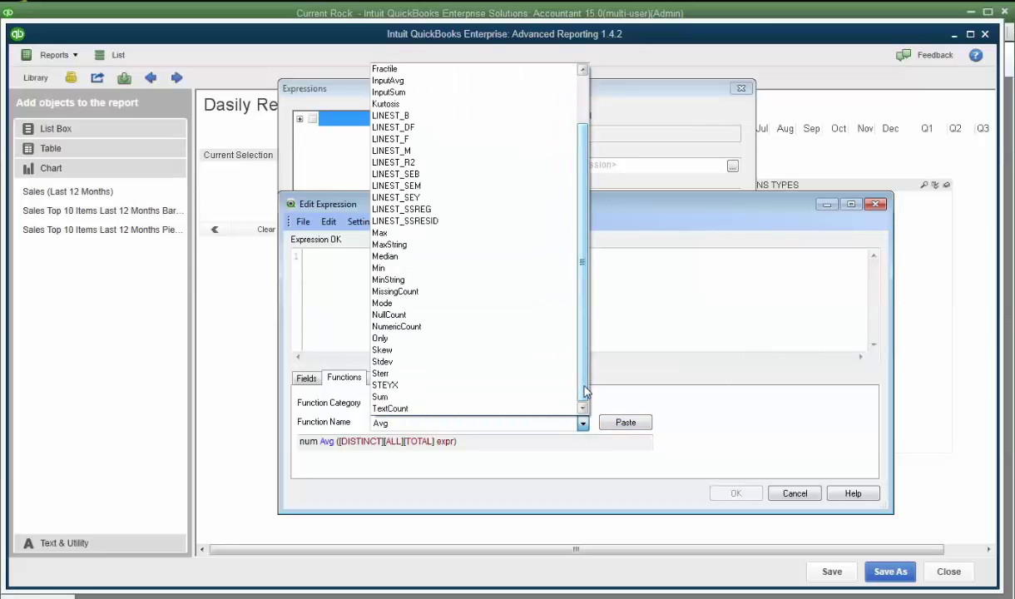
left_click_drag(585, 391, 589, 268)
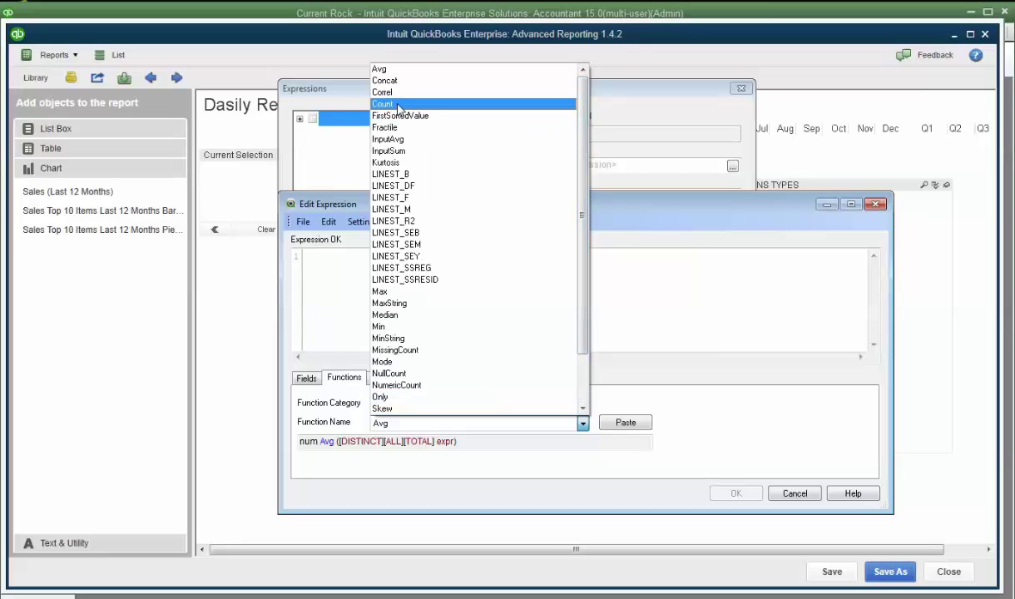
left_click(383, 103)
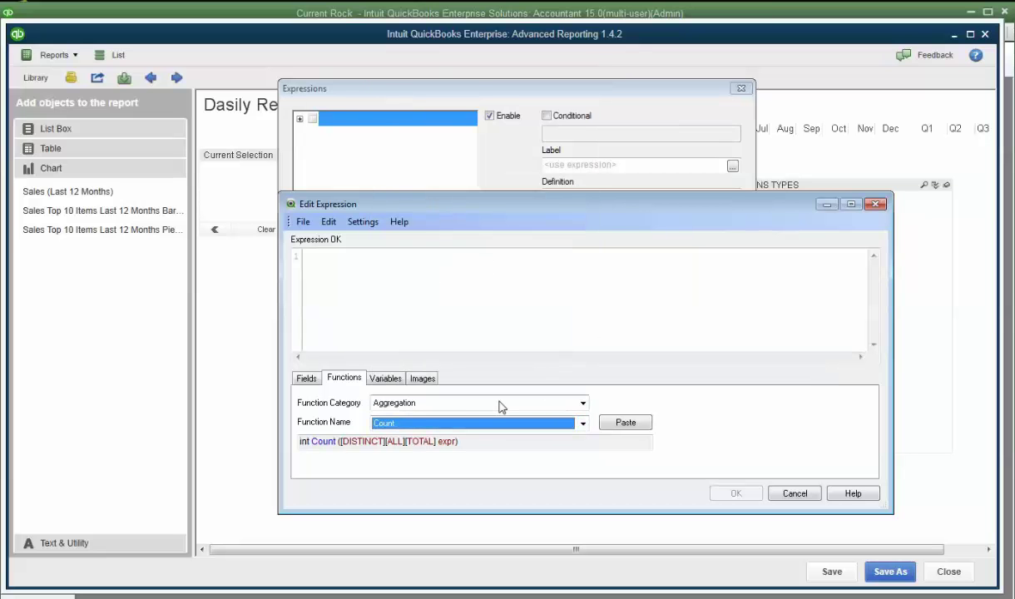
left_click(611, 423)
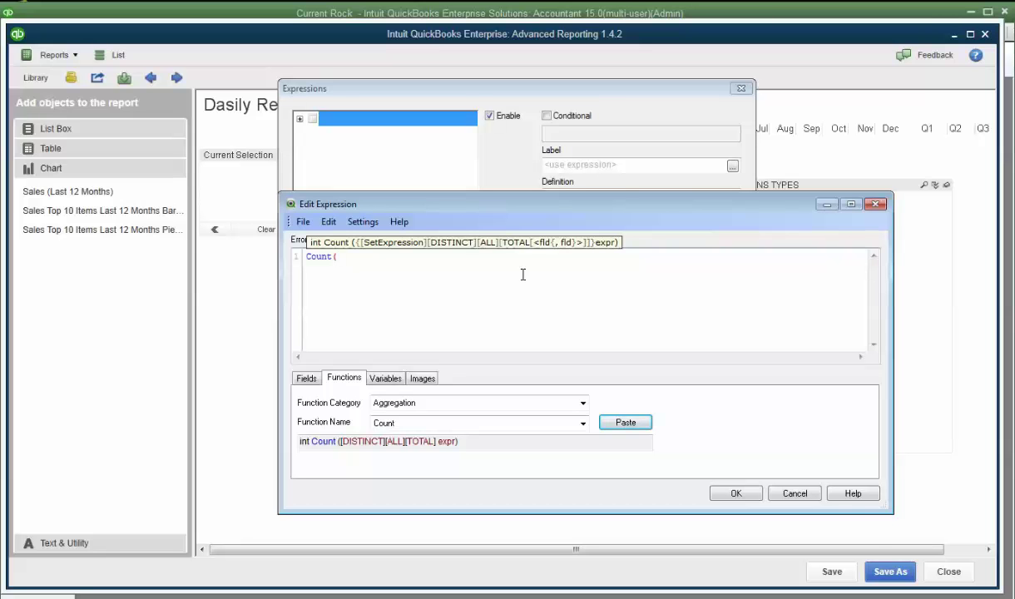
Step: Complete the expression as Count(Transactions.TxnType) and confirm it
left_click(306, 379)
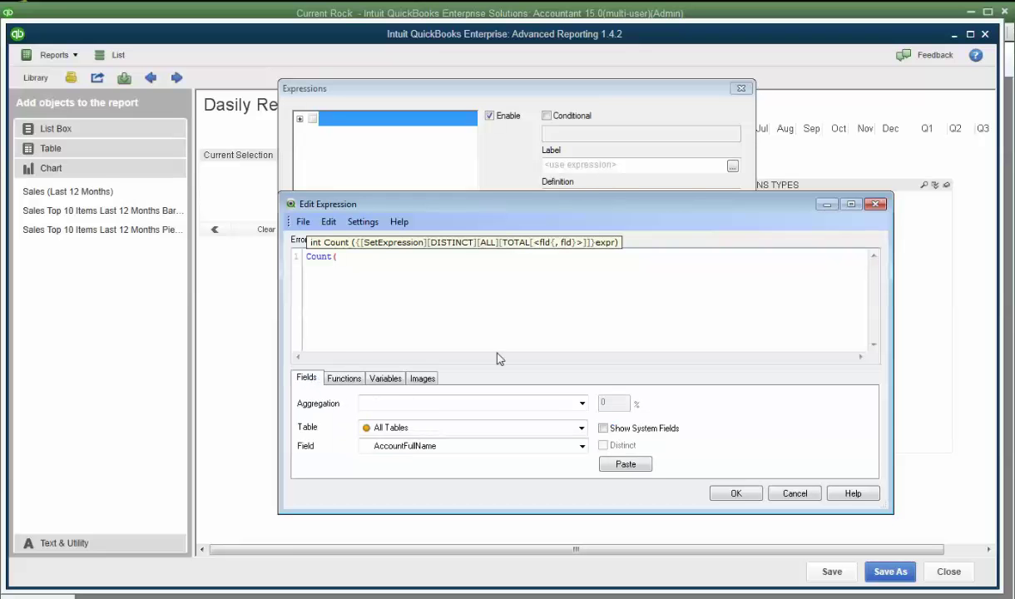
left_click(581, 427)
scroll(580, 247, "down", 7)
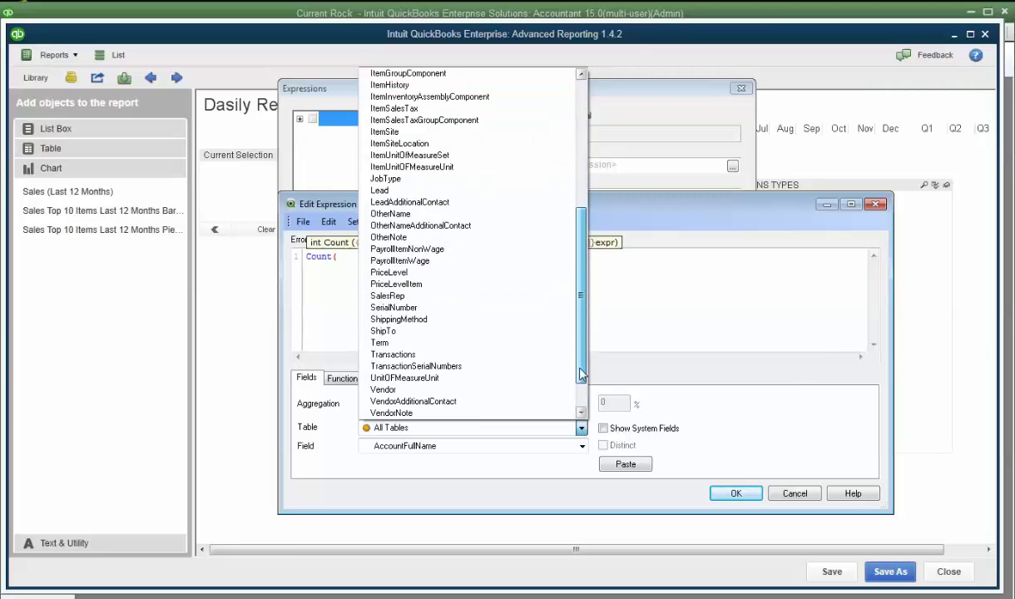
left_click(417, 343)
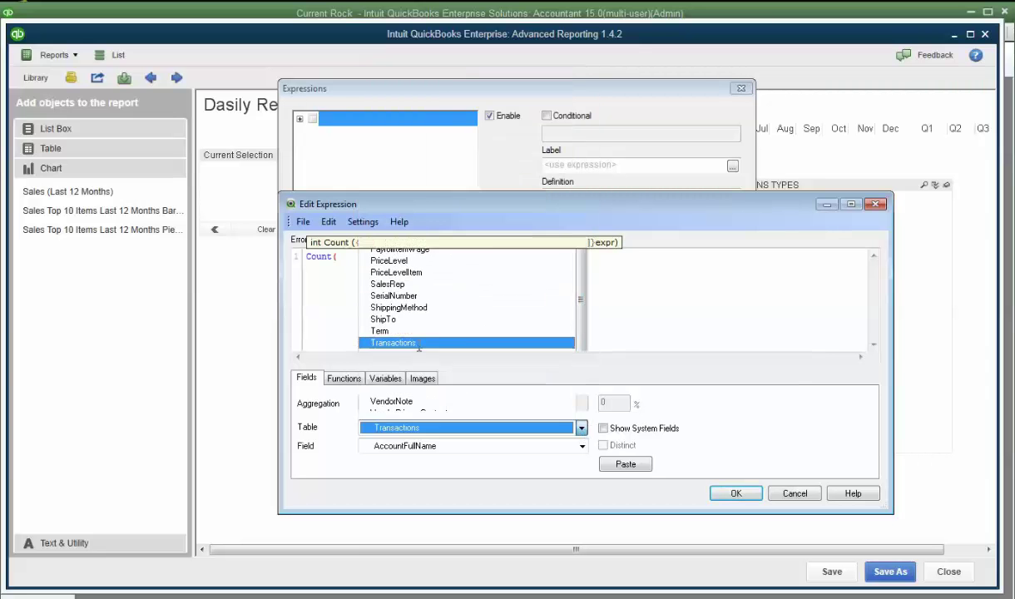
left_click(581, 446)
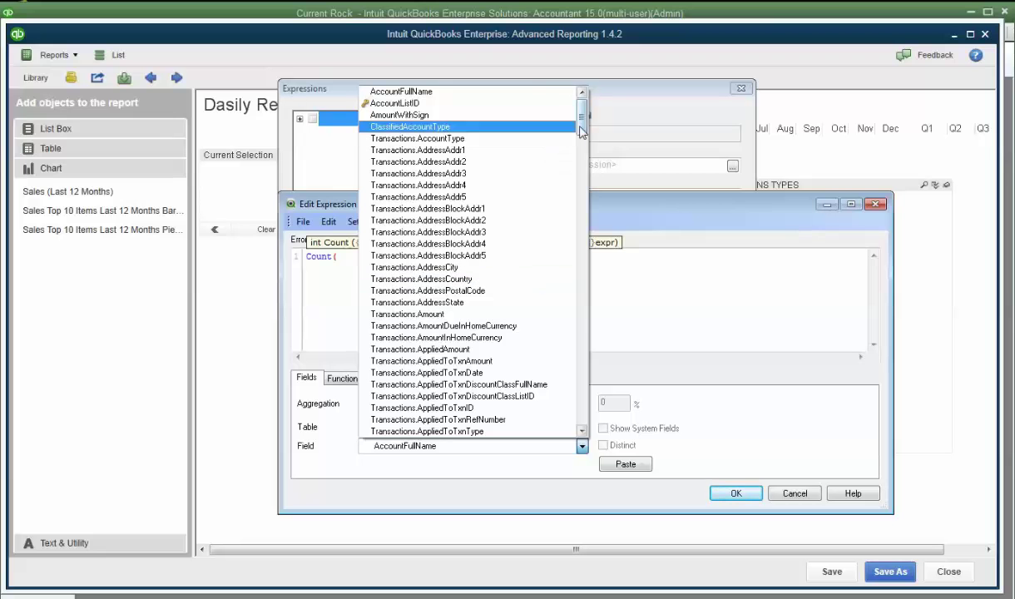
left_click_drag(581, 116, 570, 413)
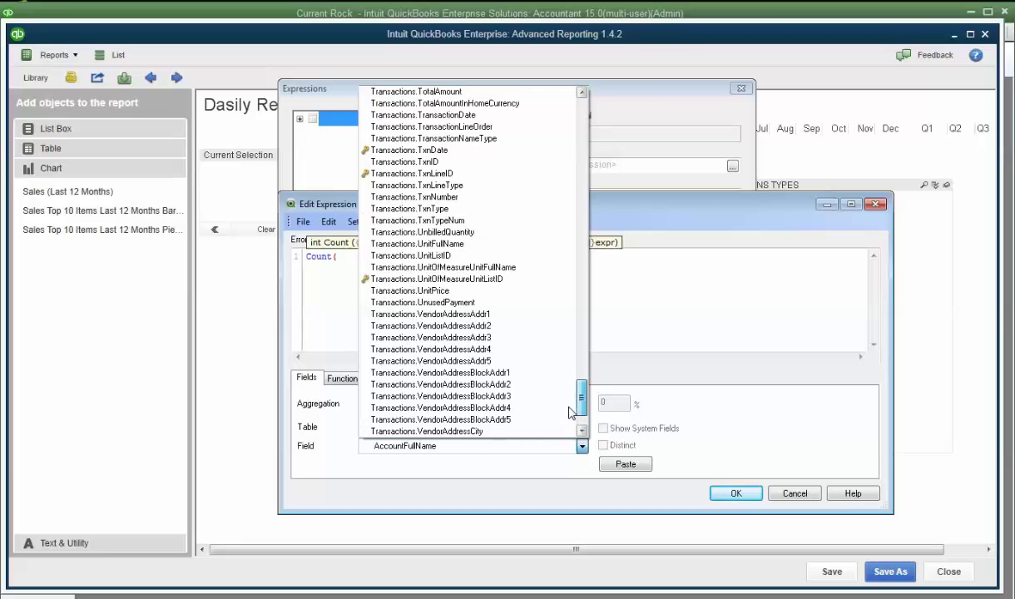
left_click(416, 208)
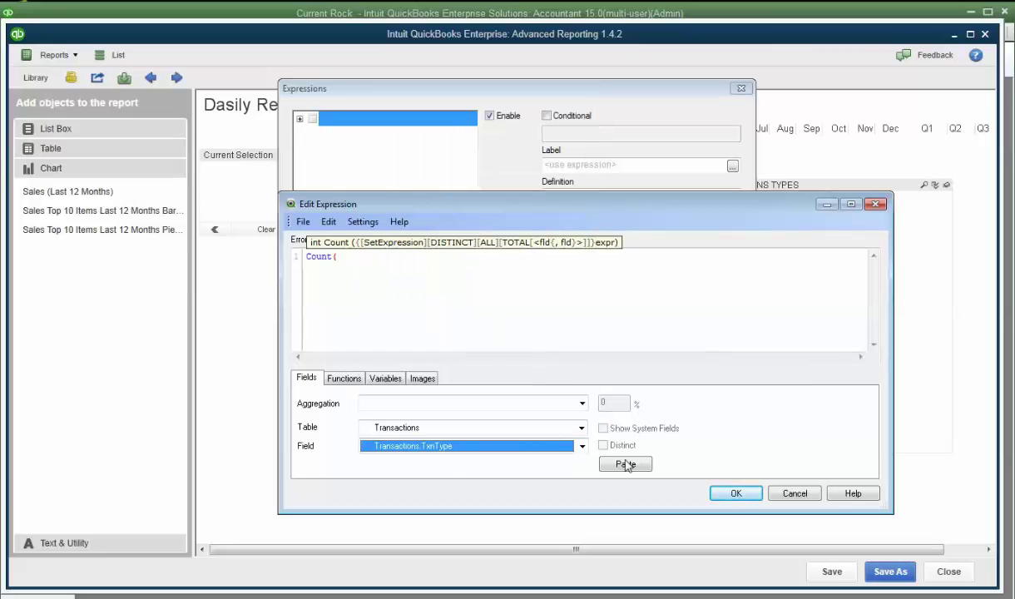
left_click(359, 257)
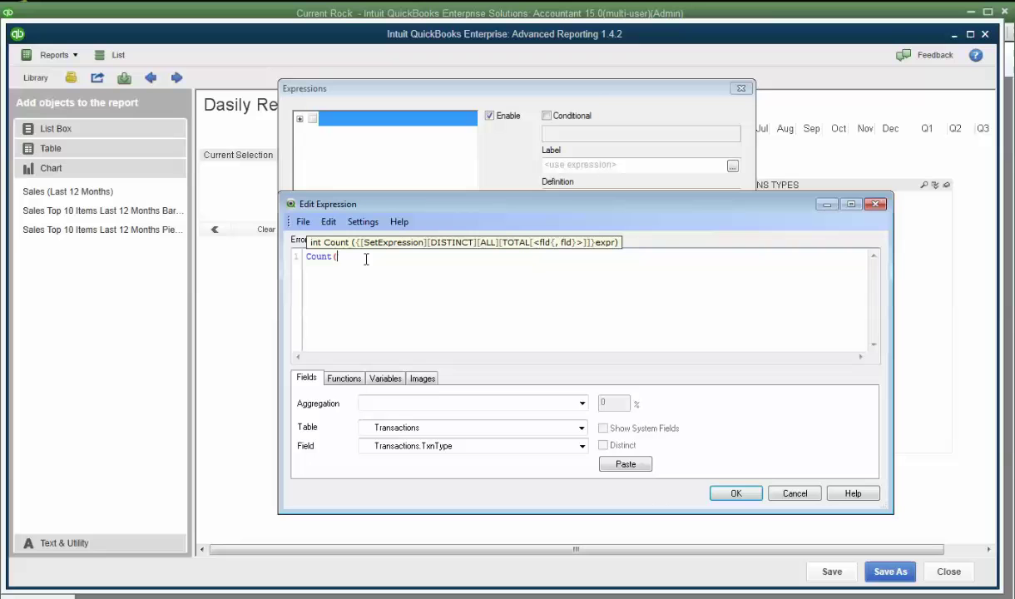
left_click(626, 464)
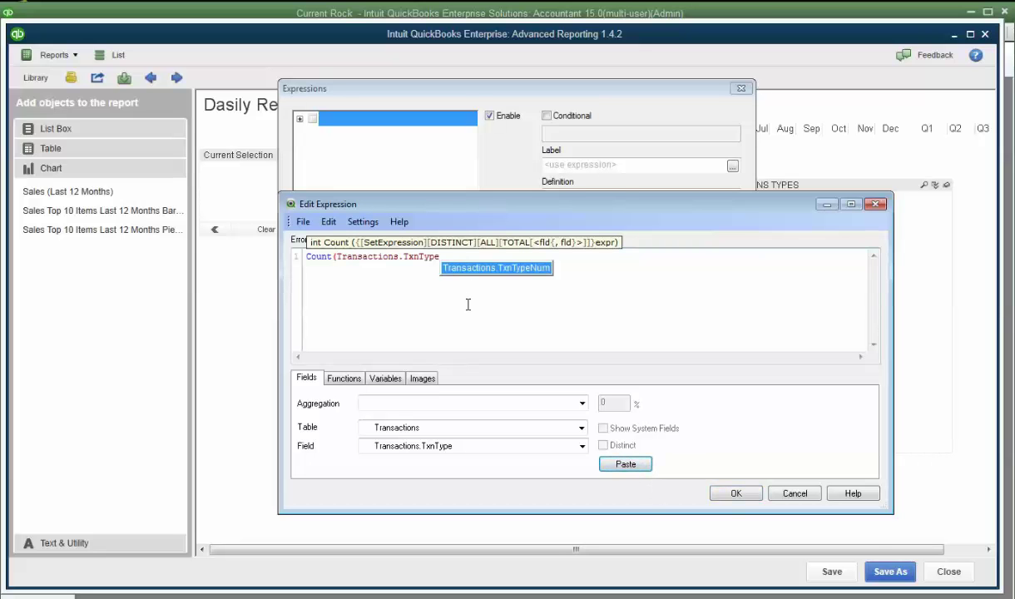
type(")")
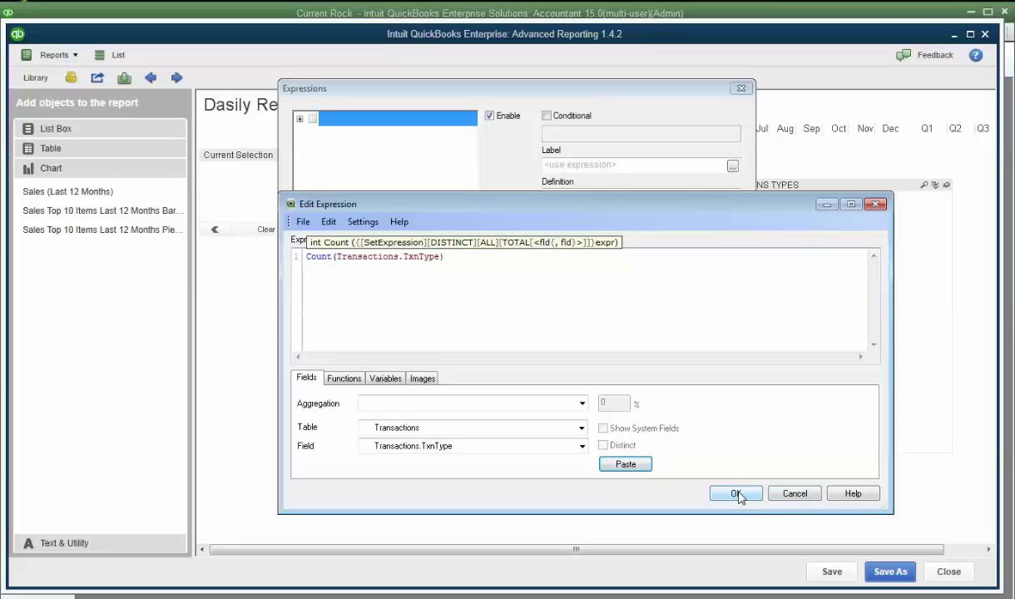
left_click(735, 495)
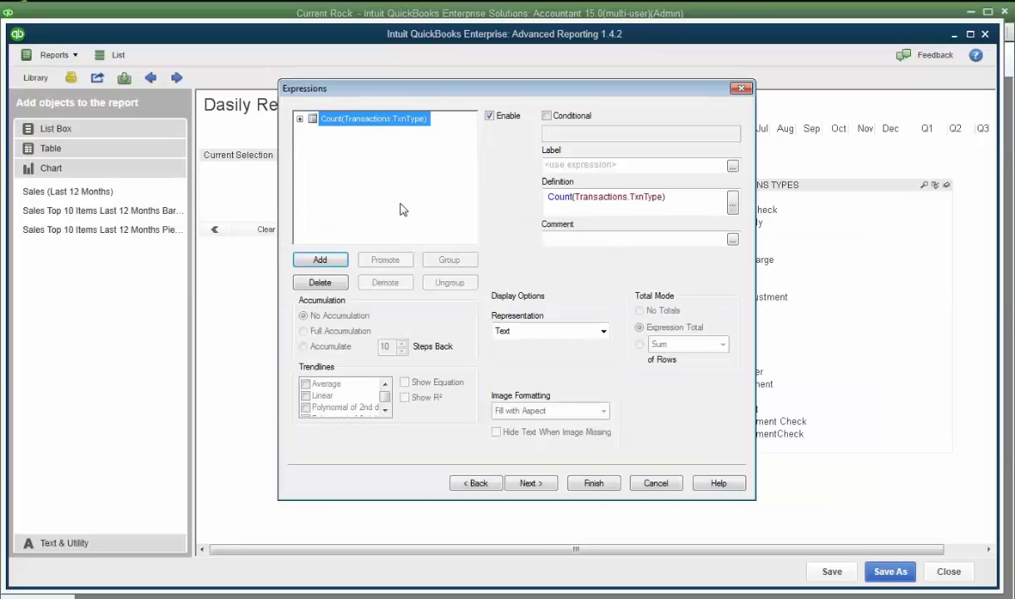
Step: Label the Count expression 'Total Transactions' and add a second expression
left_click(582, 164)
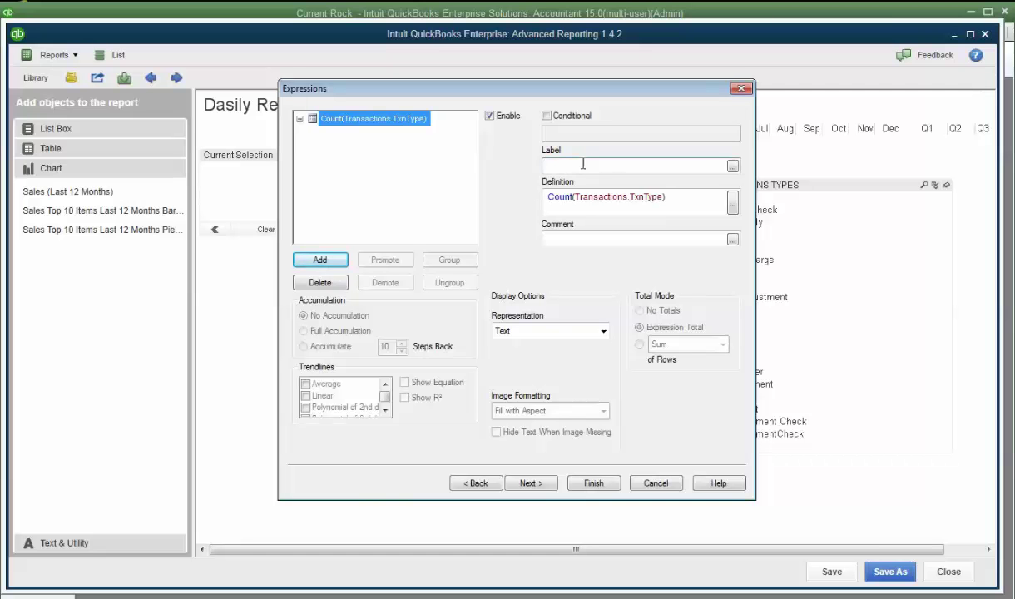
type("Tota")
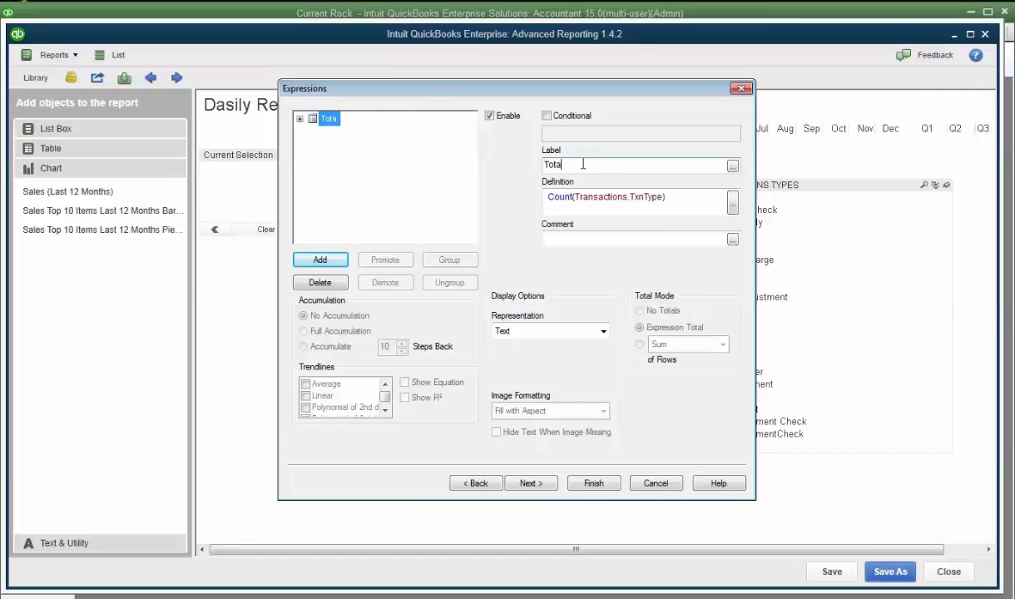
type("l Transactions")
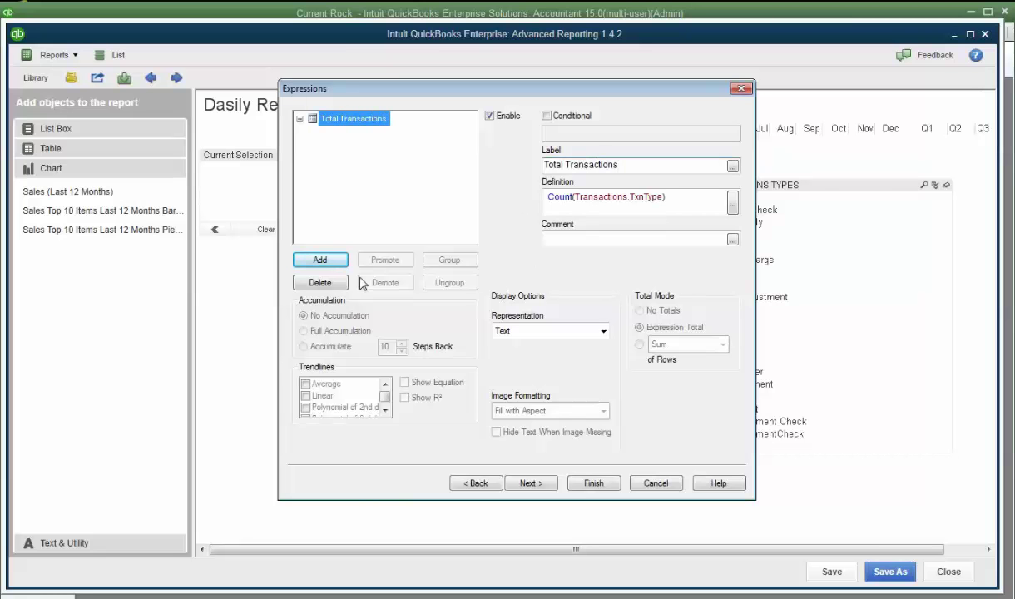
left_click(336, 263)
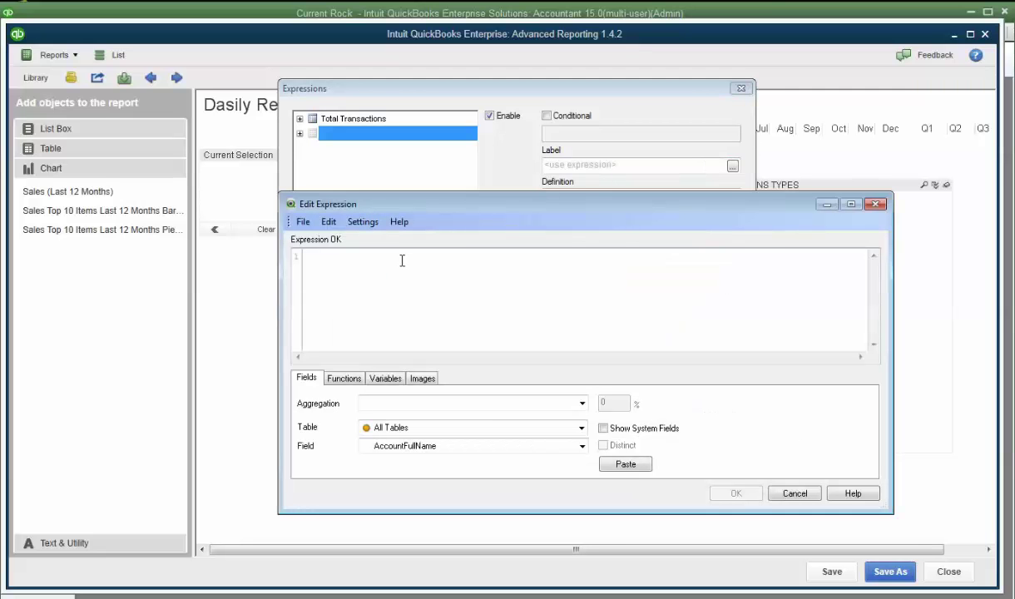
Step: Insert the Aggregation function Sum into the second expression
left_click(329, 376)
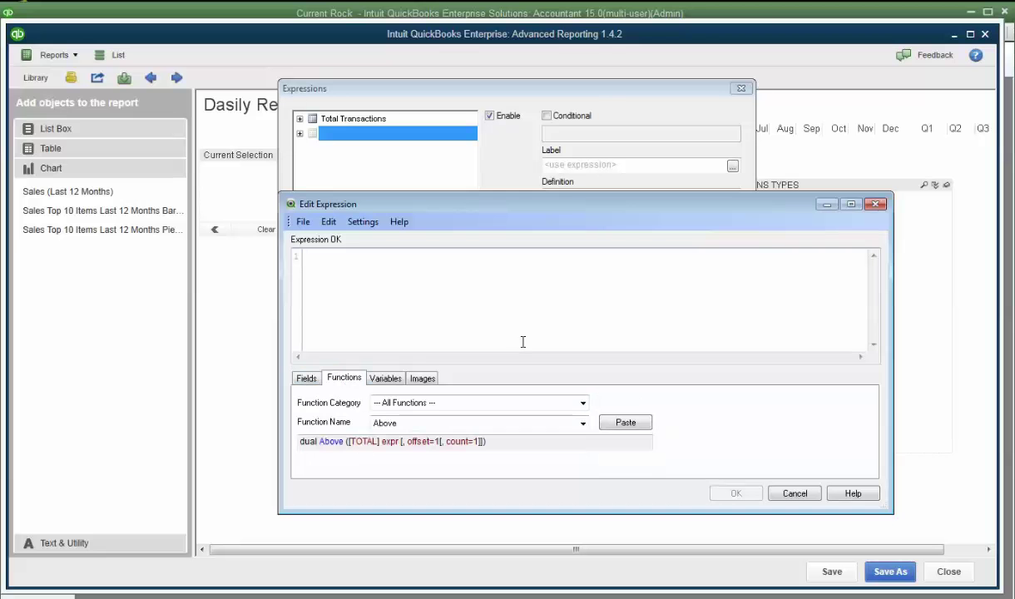
left_click(583, 403)
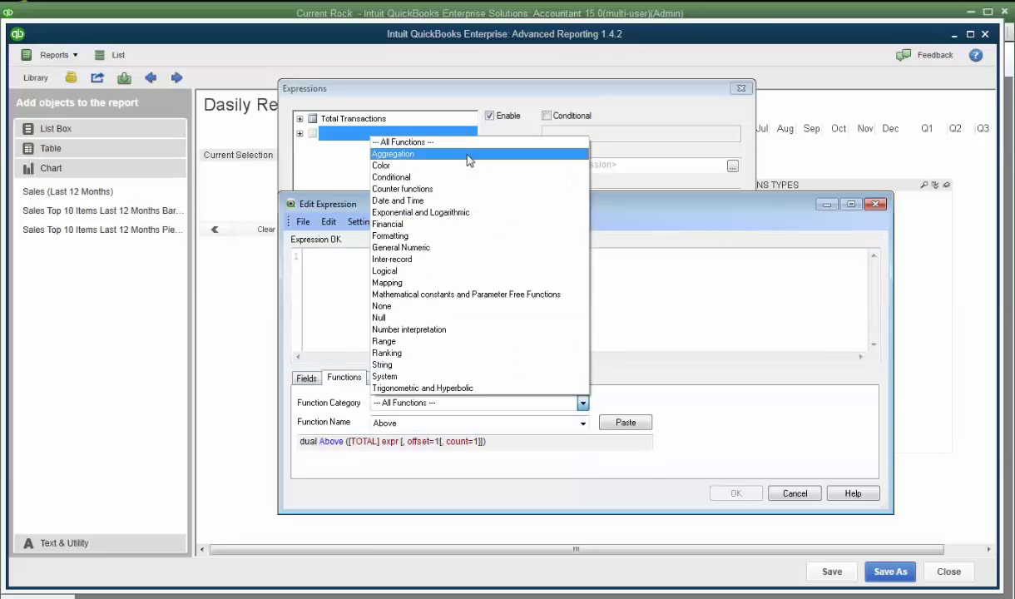
left_click(470, 155)
left_click(582, 423)
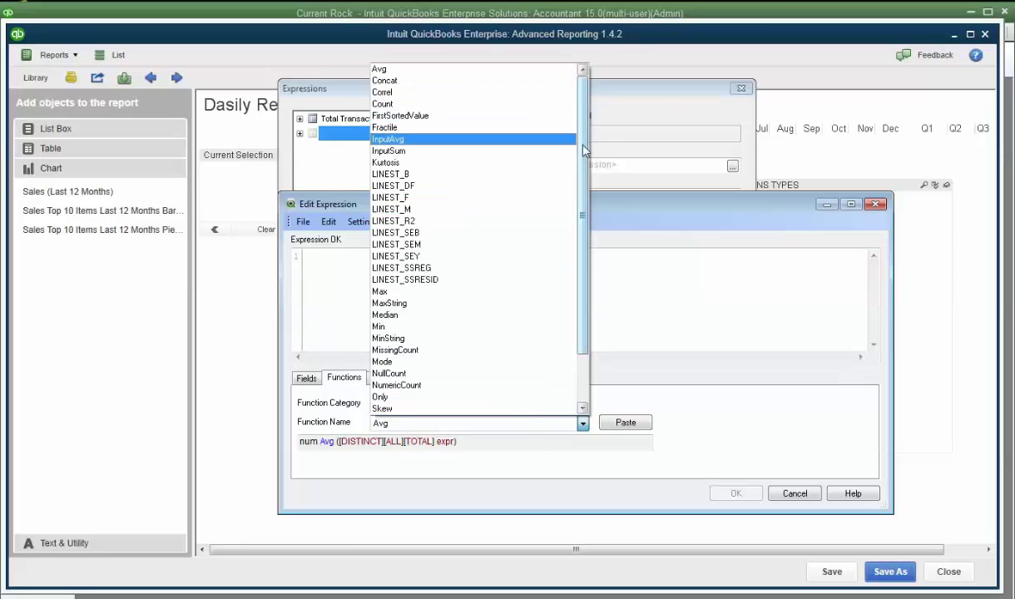
scroll(585, 204, "down", 2)
left_click(449, 397)
left_click(625, 426)
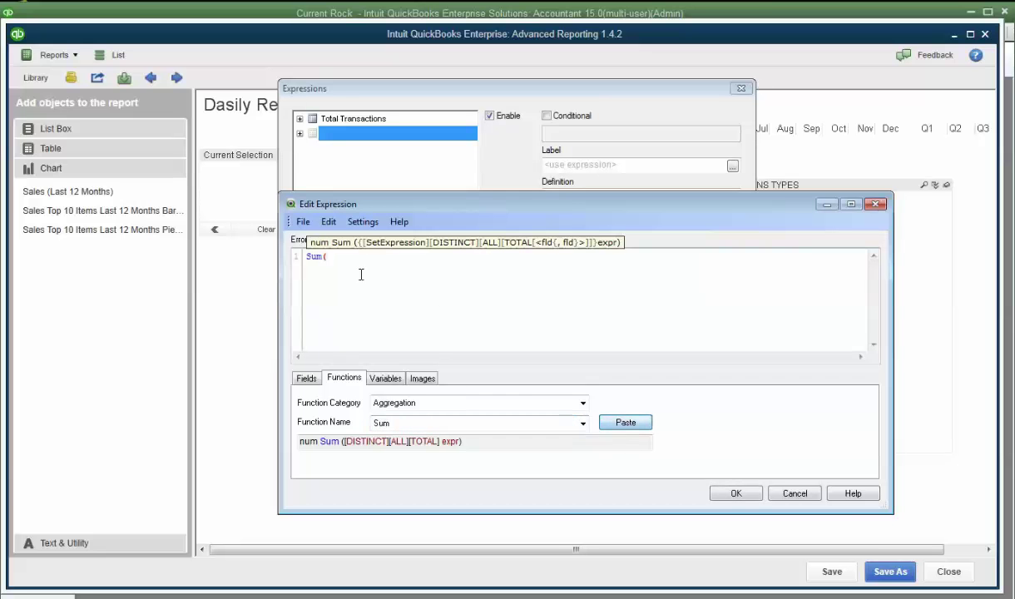
Step: Complete it as Sum(AmountWithSign) using the Transactions table and accept the expression
left_click(306, 379)
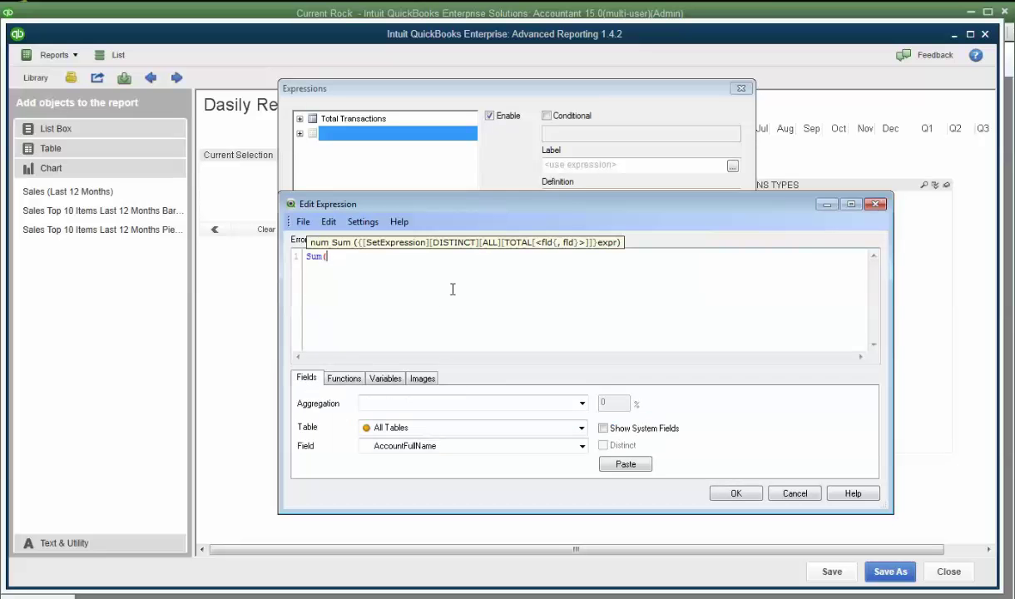
left_click(581, 429)
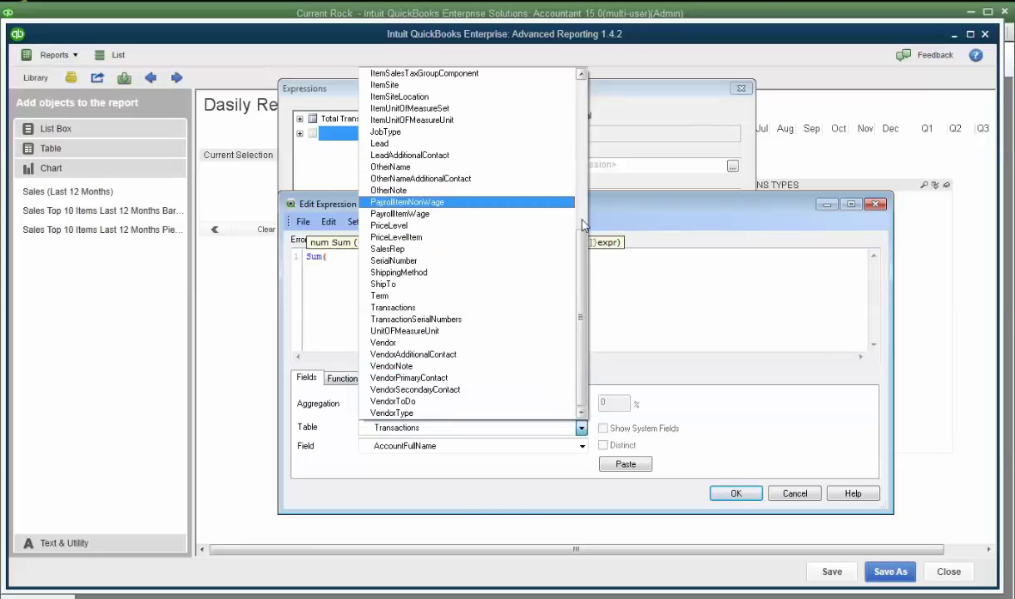
left_click(436, 307)
left_click(582, 446)
left_click(408, 116)
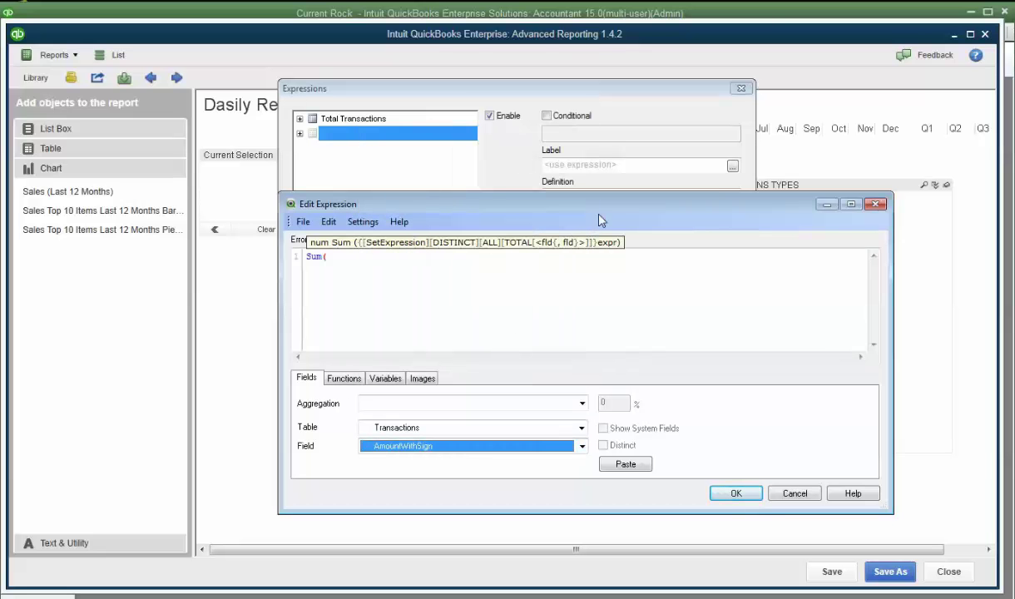
left_click(346, 258)
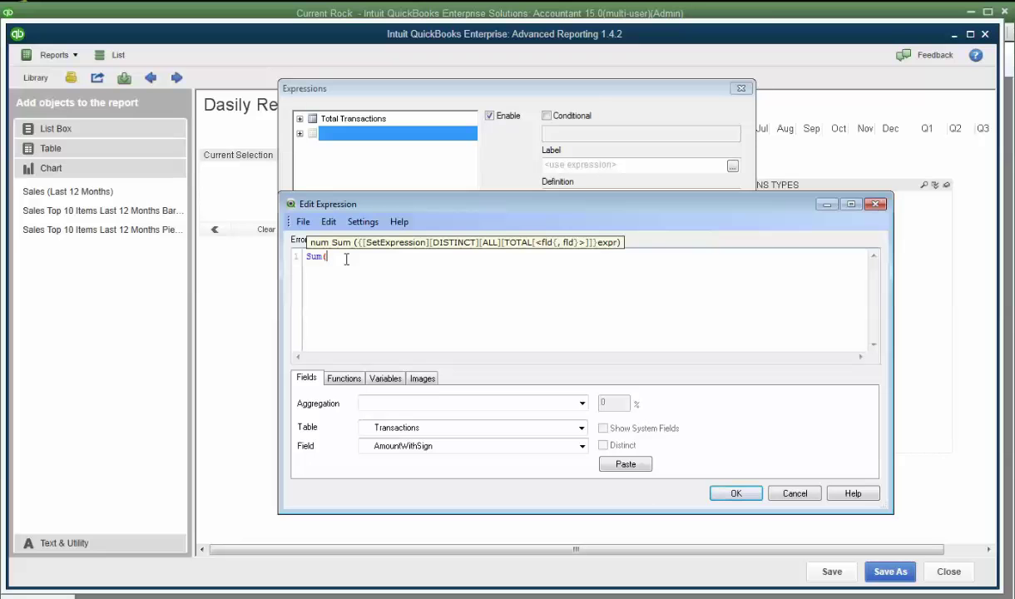
left_click(626, 464)
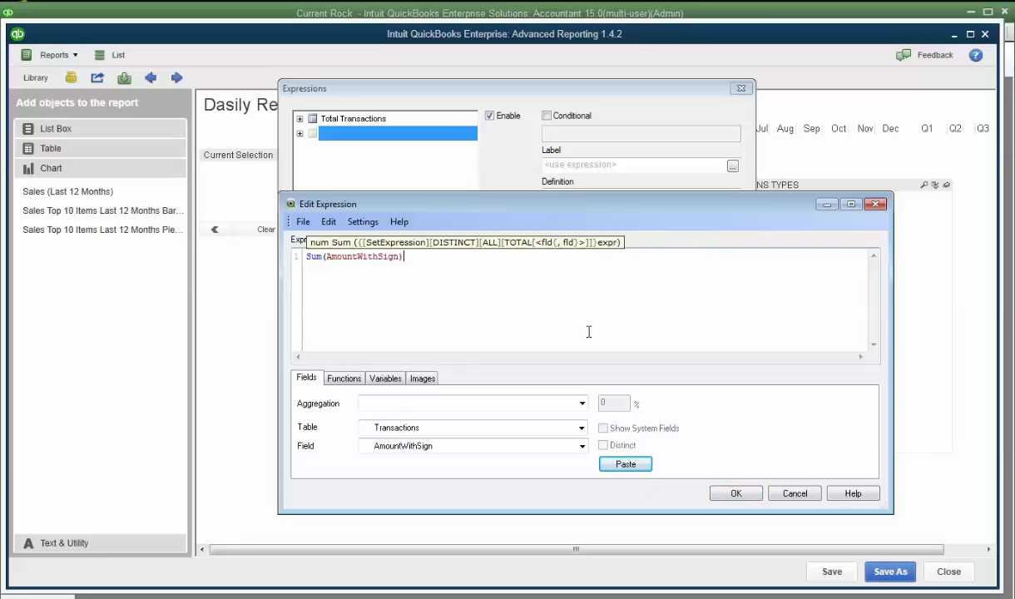
left_click(736, 493)
left_click(587, 166)
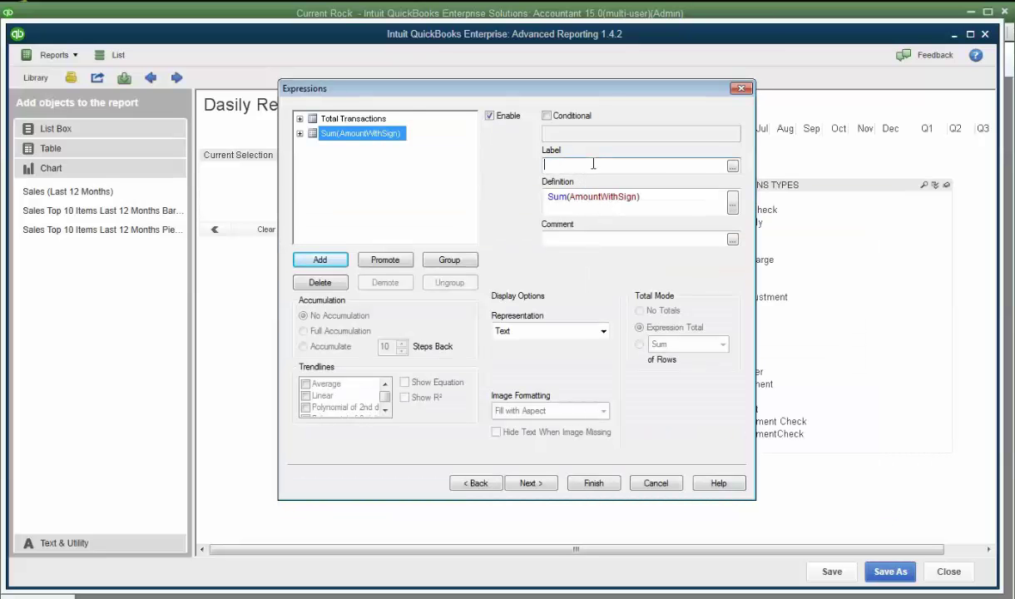
Step: Label the second expression 'Daily Register Amount' and finish creating the table chart
type("Daily REgister")
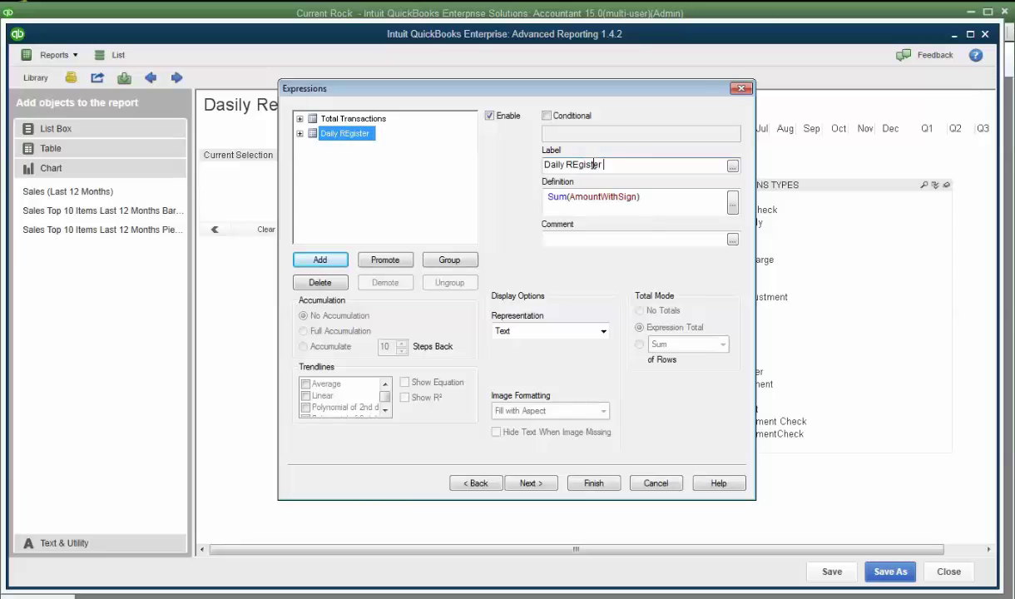
key("BackSpace")
key("BackSpace")
key("BackSpace")
key("BackSpace")
key("BackSpace")
key("BackSpace")
key("BackSpace")
type("egister Amount")
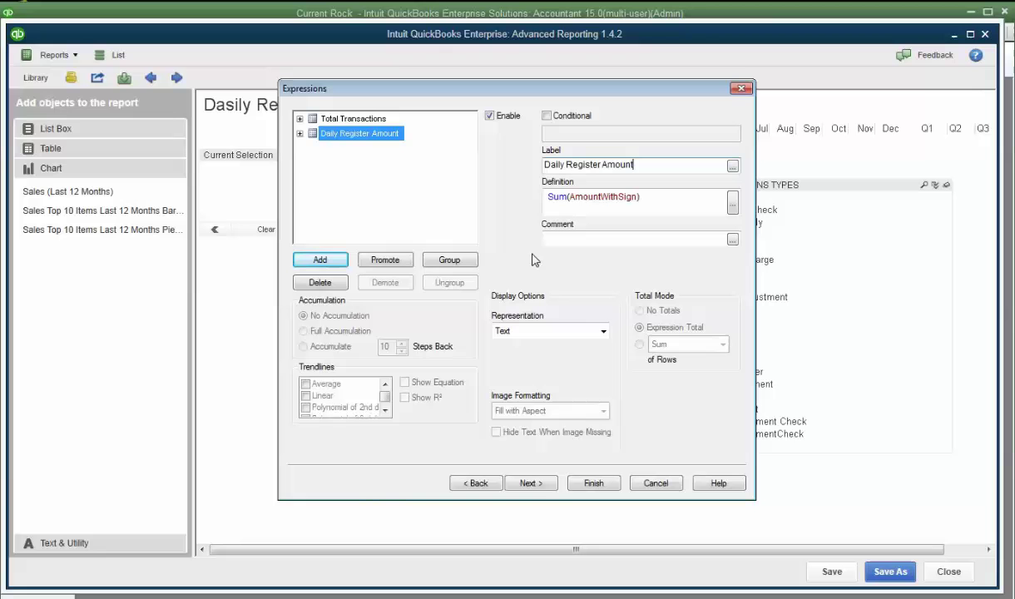
left_click(591, 483)
Step: Rearrange the Daily Register table and TRANSACTIONS TYPES list box, moving them up and left
left_click_drag(559, 243, 442, 181)
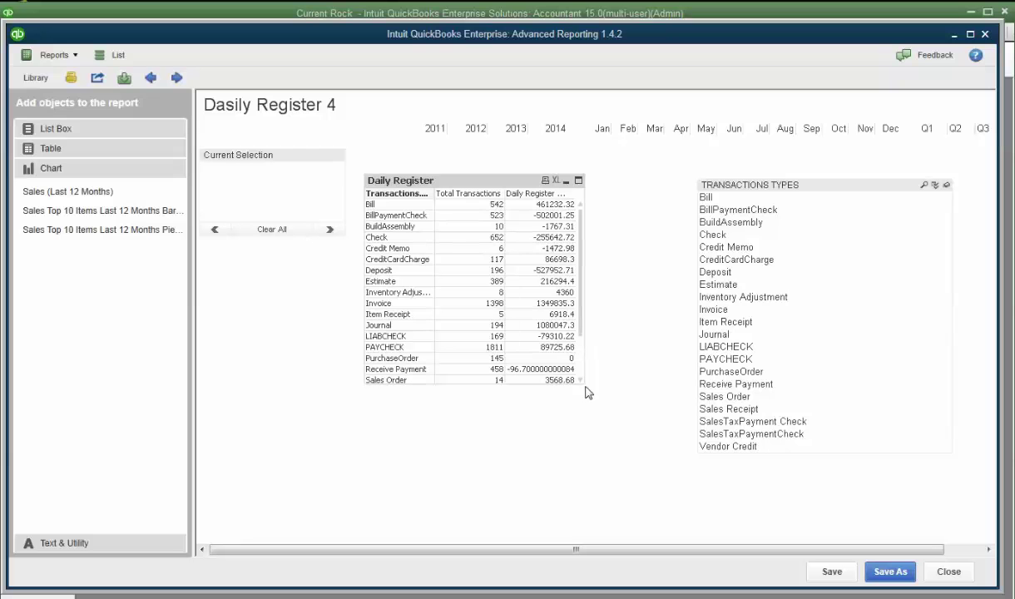
left_click_drag(585, 391, 674, 446)
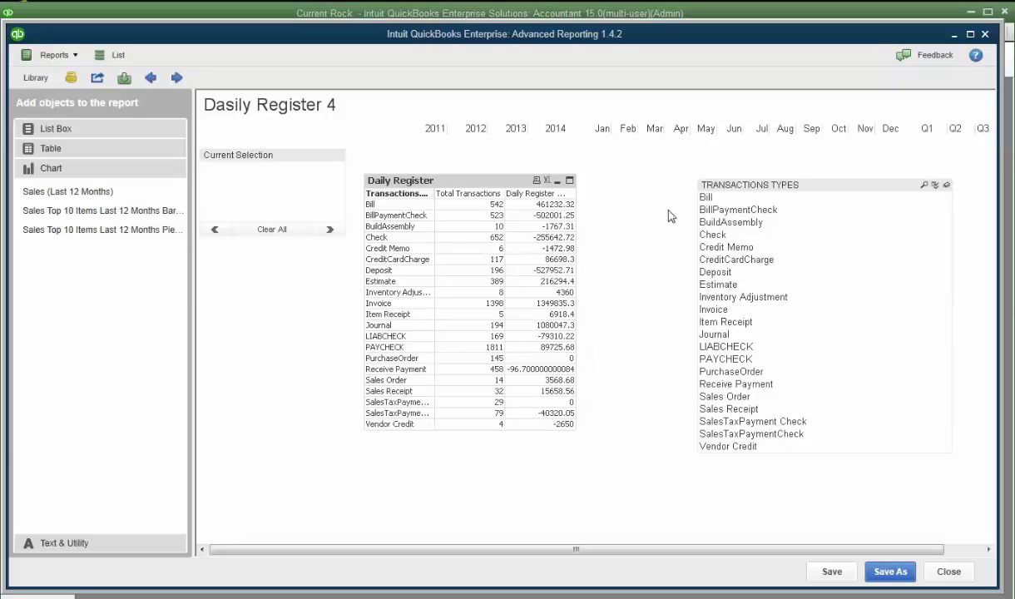
left_click_drag(699, 185, 633, 169)
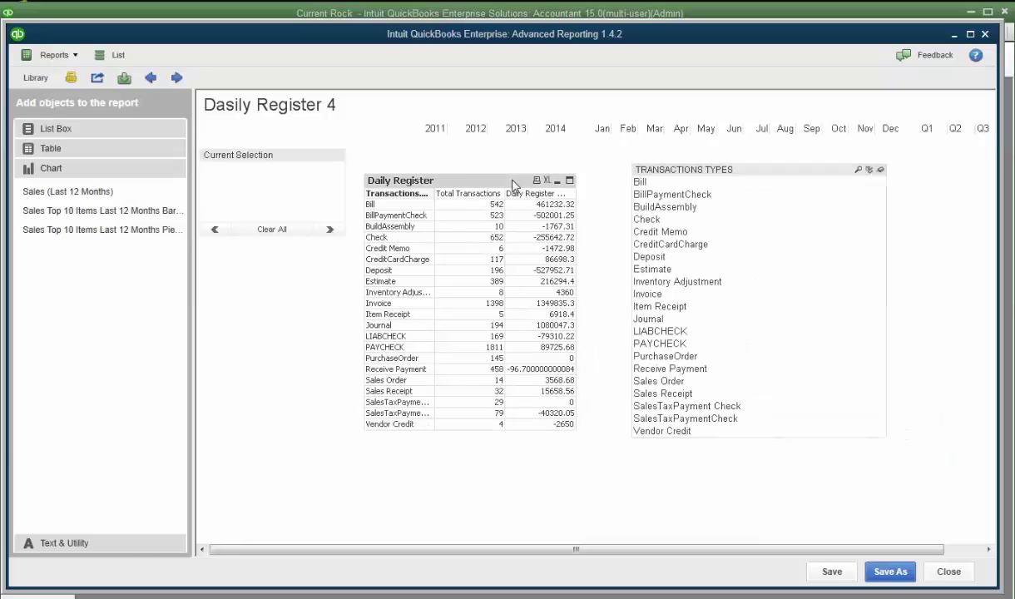
left_click_drag(516, 181, 527, 179)
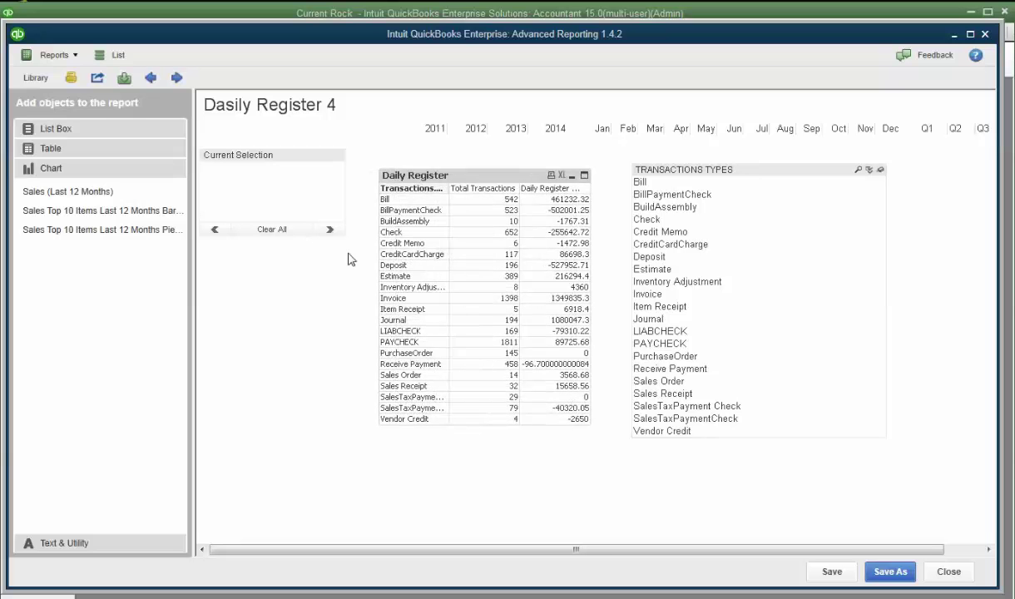
Step: Add a Day list box via Select Fields and place it below Current Selection
right_click(250, 293)
left_click(290, 319)
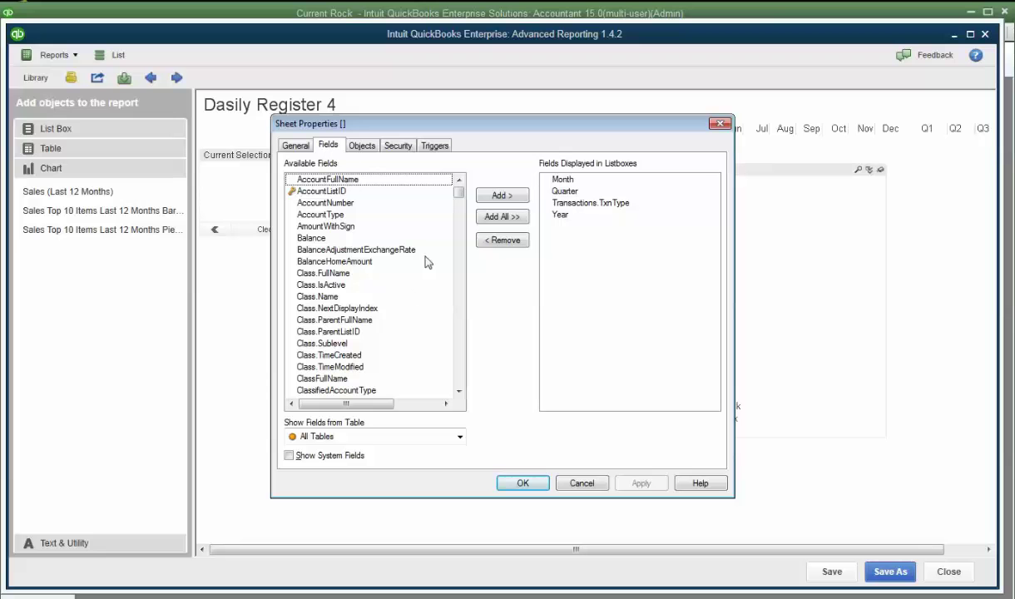
scroll(399, 301, "down", 7)
scroll(395, 308, "down", 20)
scroll(394, 310, "down", 5)
left_click(301, 249)
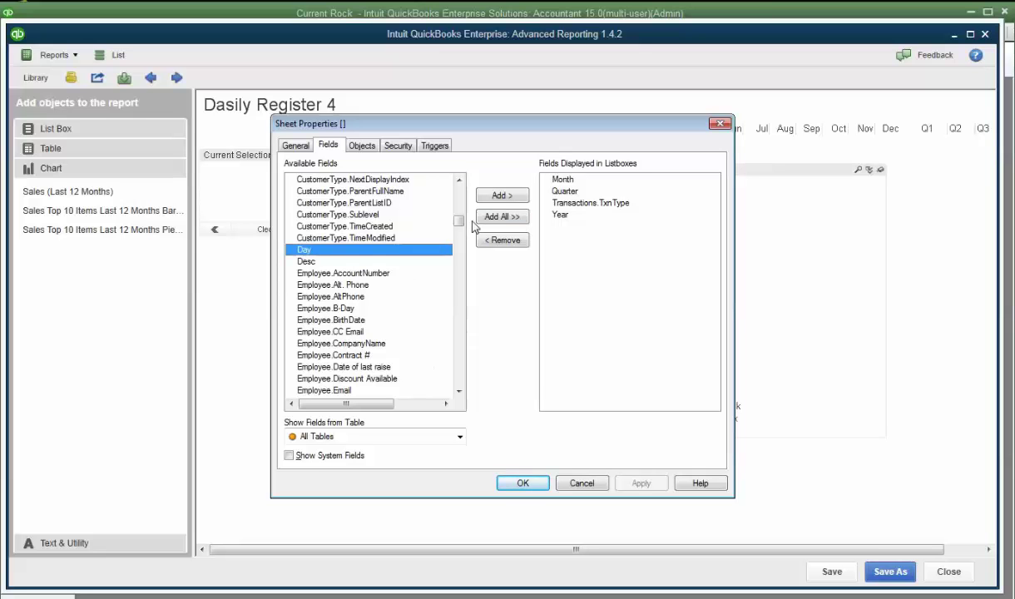
left_click(502, 197)
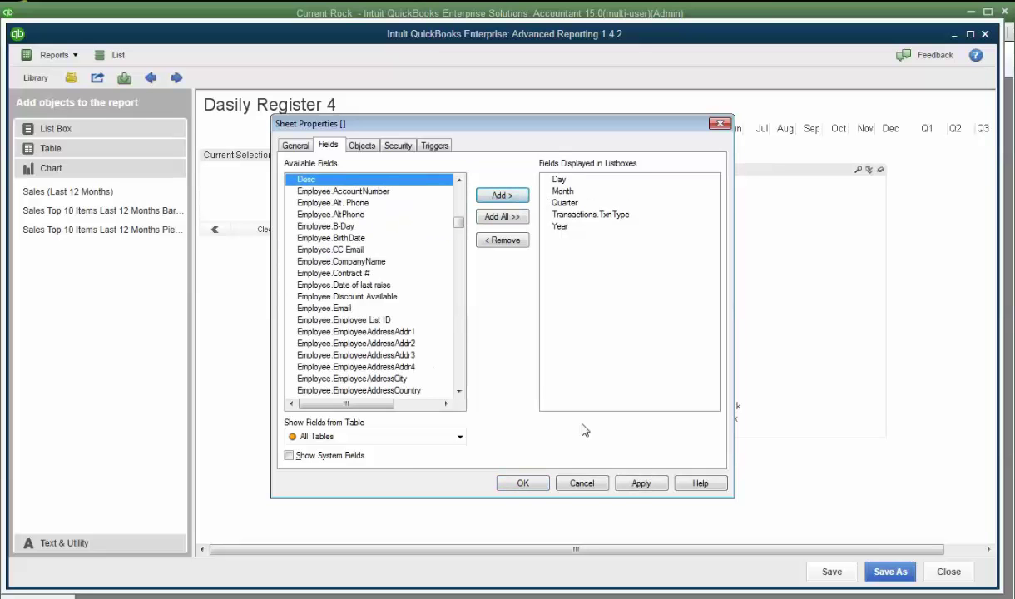
left_click(524, 483)
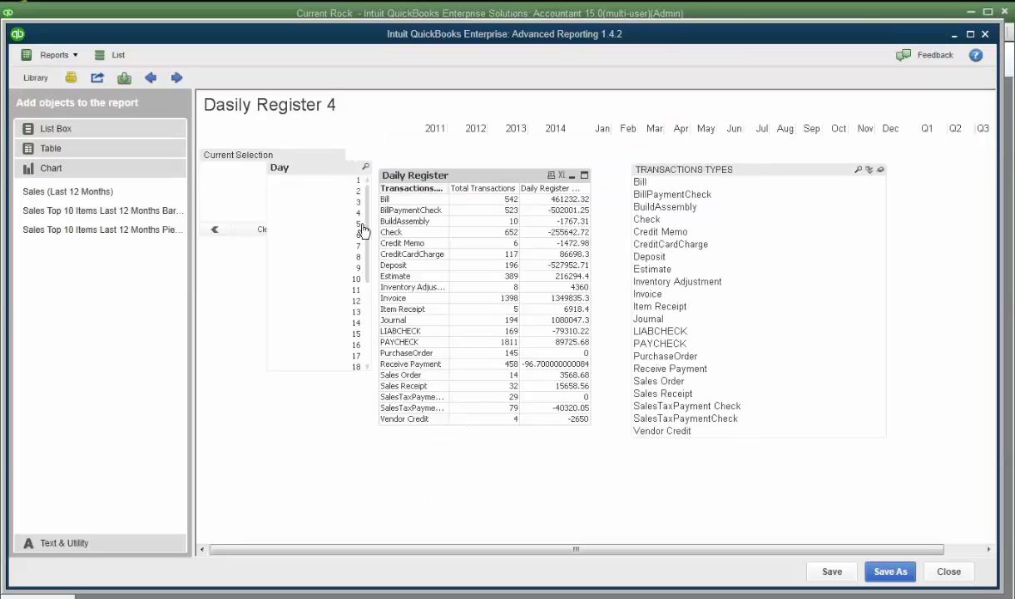
left_click_drag(339, 173, 293, 268)
Step: Filter the Daily Register to year 2013, month December, day 11
left_click(517, 130)
left_click(542, 132)
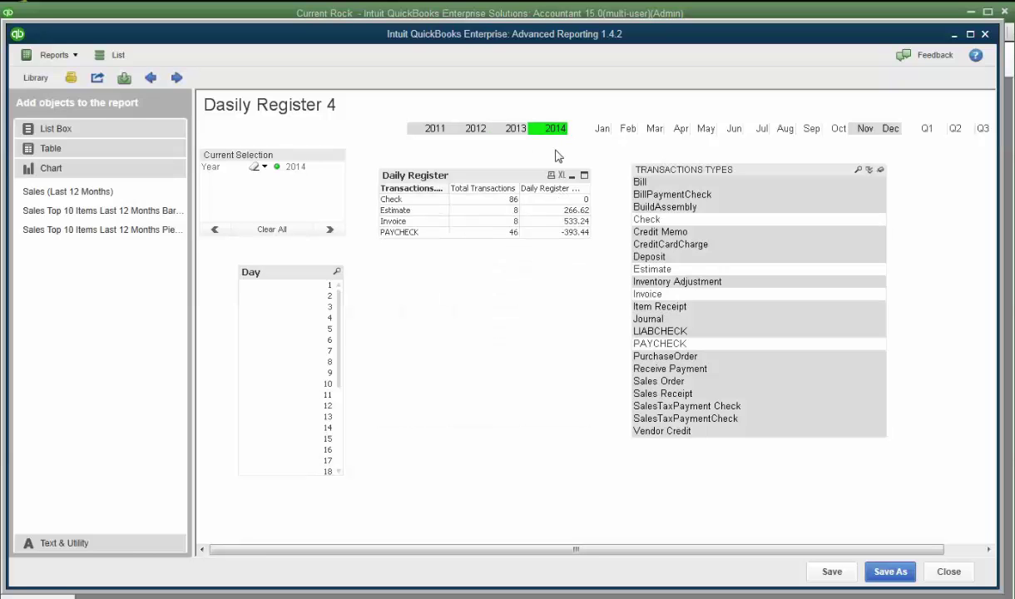
left_click(517, 131)
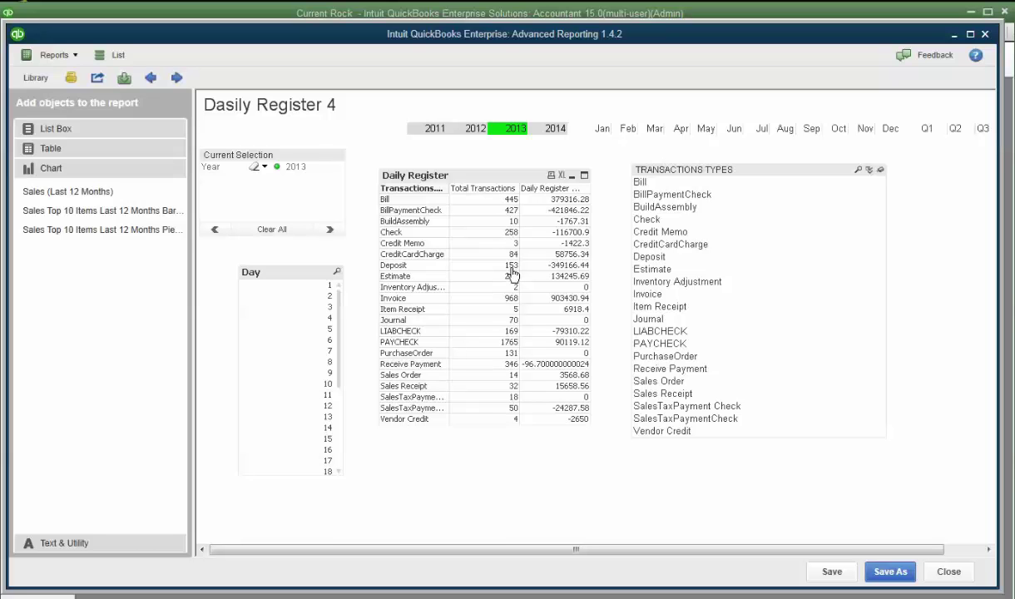
left_click(890, 130)
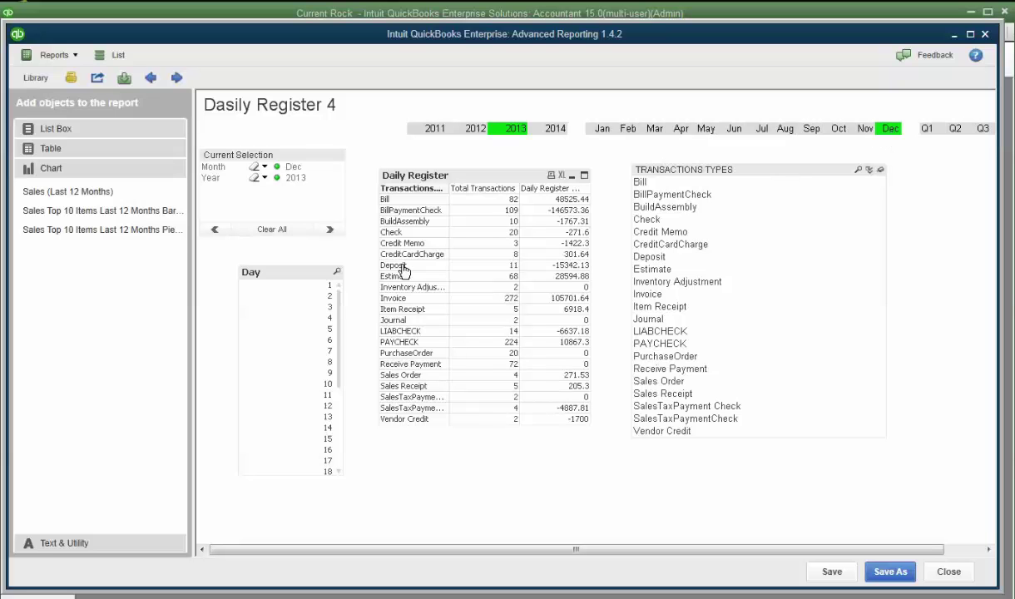
left_click(329, 396)
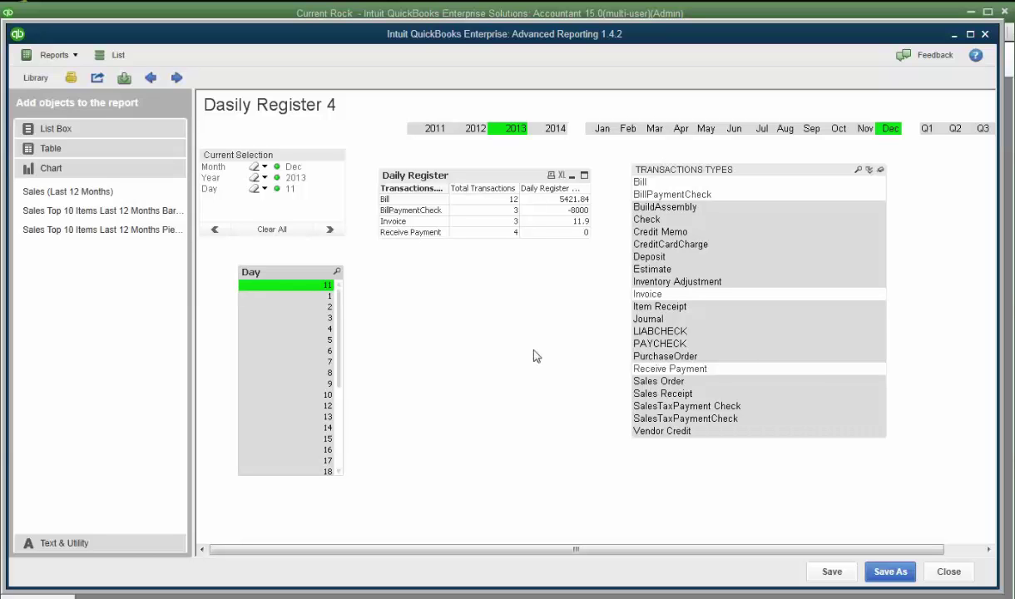
Step: Save the filtered register report under the name DR4, replacing 'Start From Scratch'
left_click(892, 574)
left_click_drag(523, 291, 345, 295)
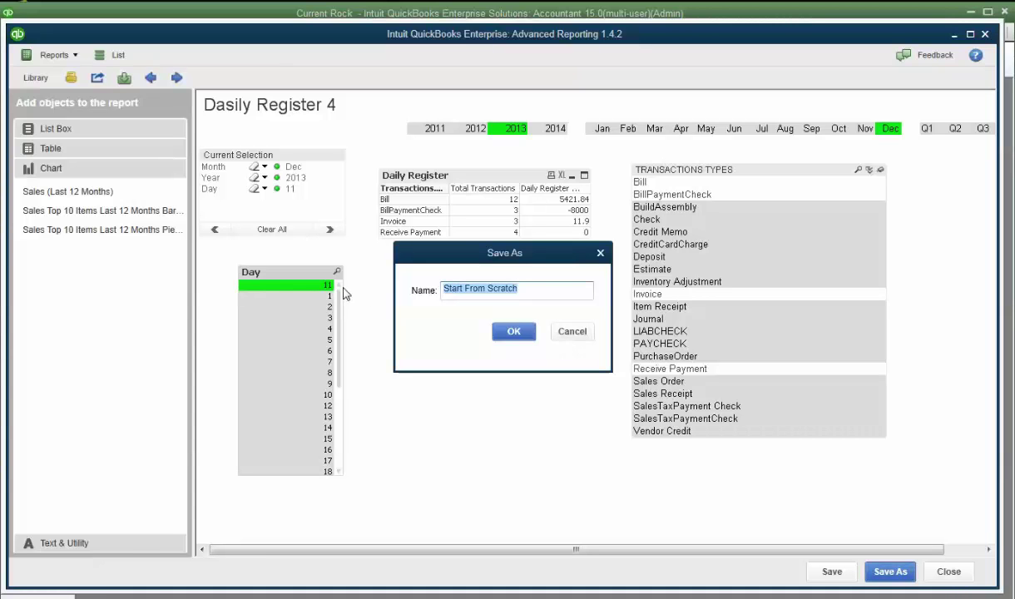
type("FR")
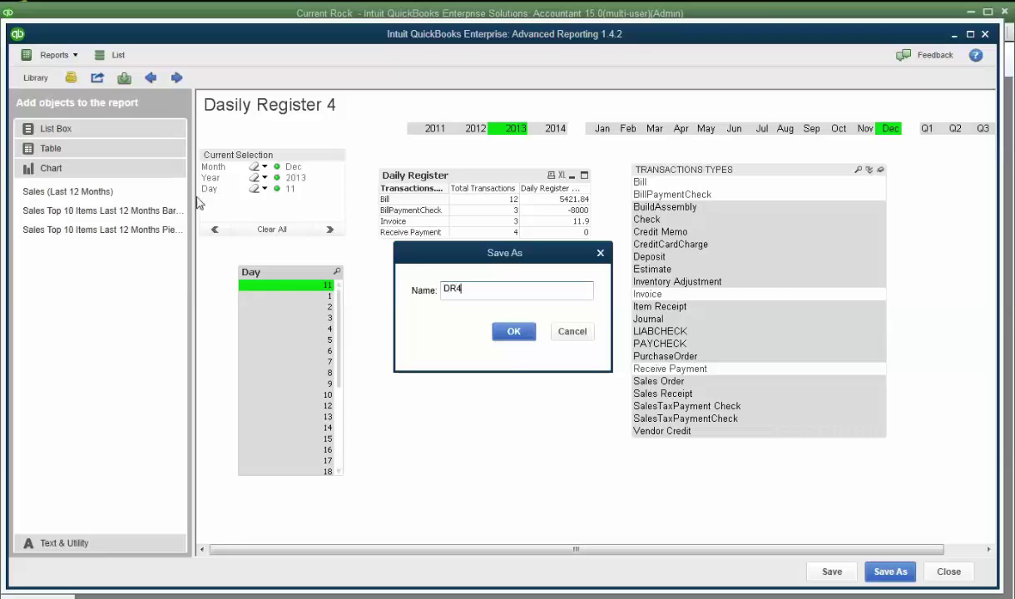
left_click(513, 332)
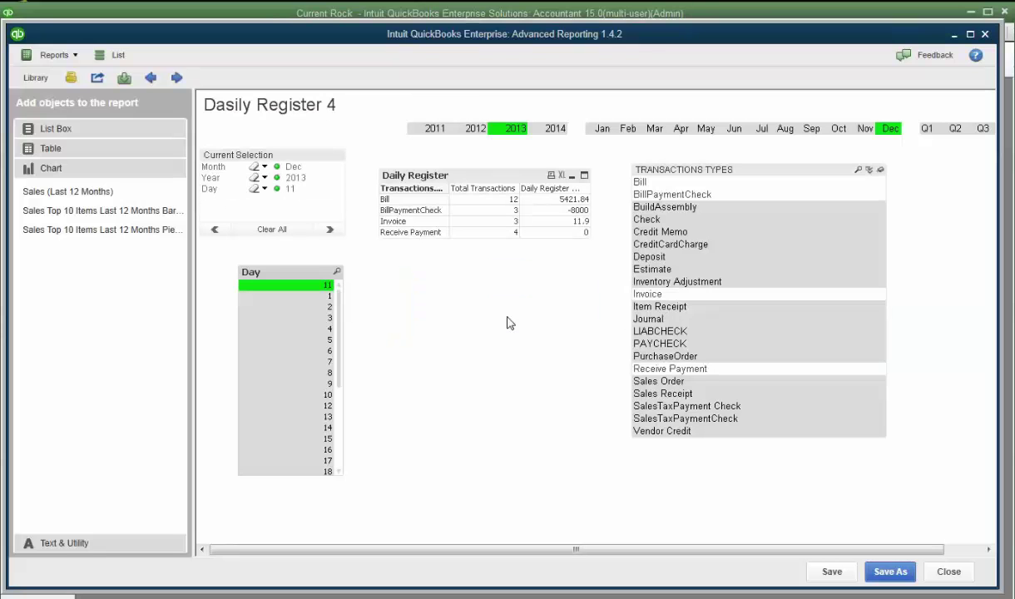
Step: Close the DR4 report and open Sales By Item Detail from the report list
left_click(949, 572)
left_click(108, 55)
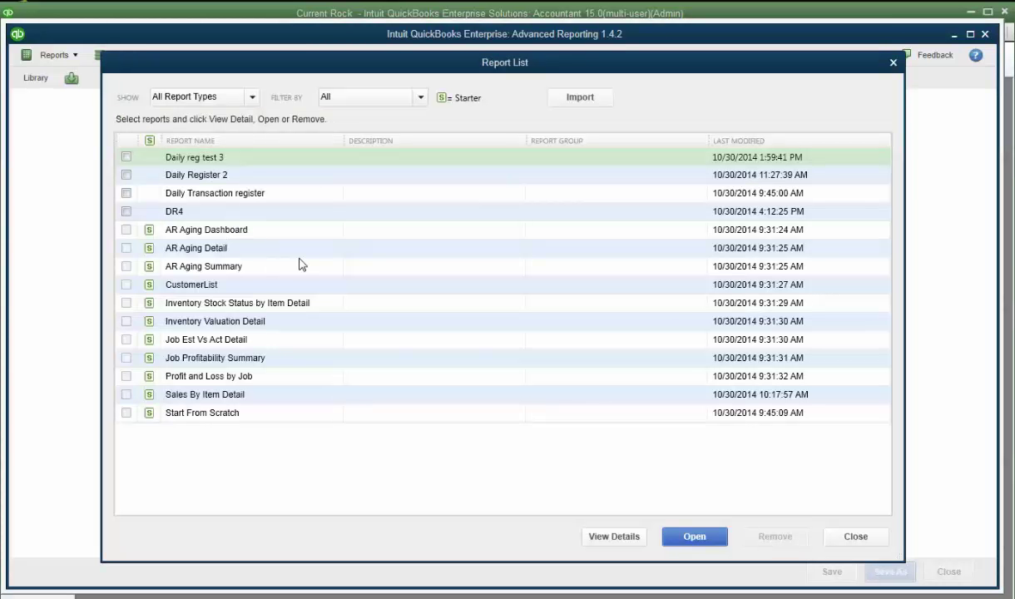
left_click(226, 394)
left_click(691, 537)
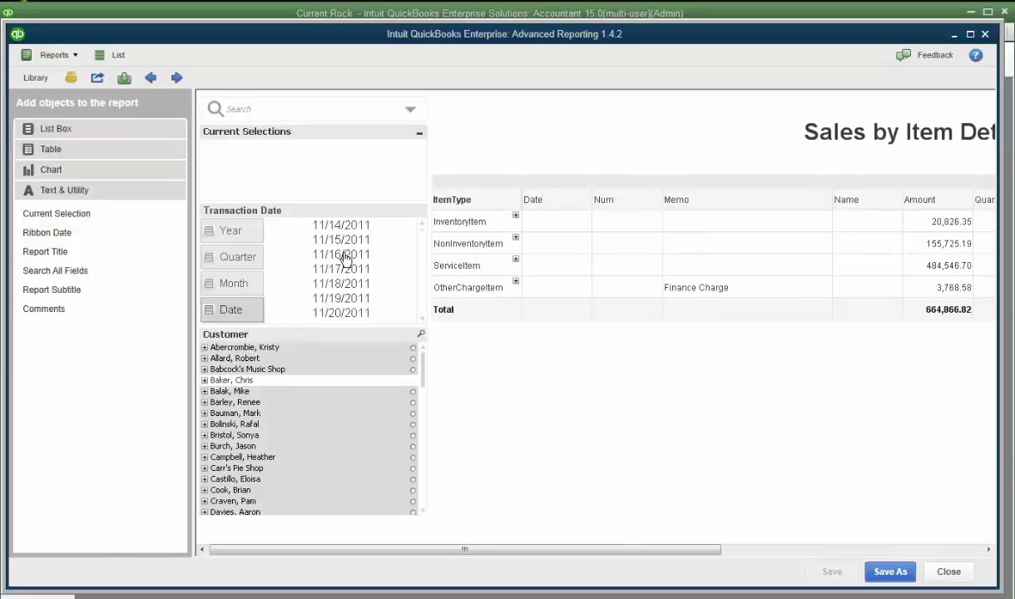
Step: Filter the Sales by Item Detail transaction date to year 2013
left_click(236, 223)
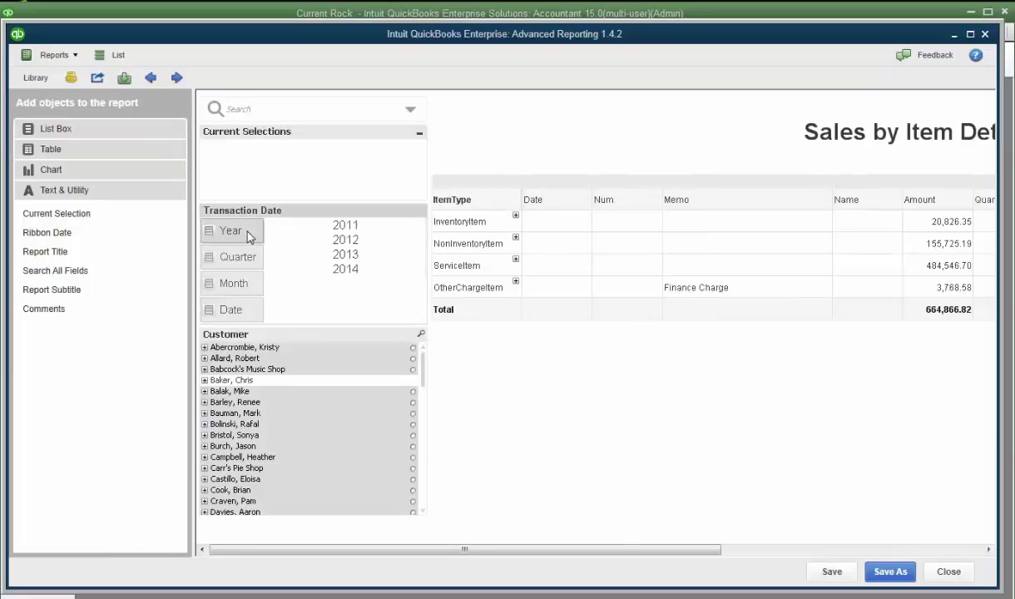
left_click(348, 265)
left_click(346, 256)
left_click_drag(668, 549, 721, 552)
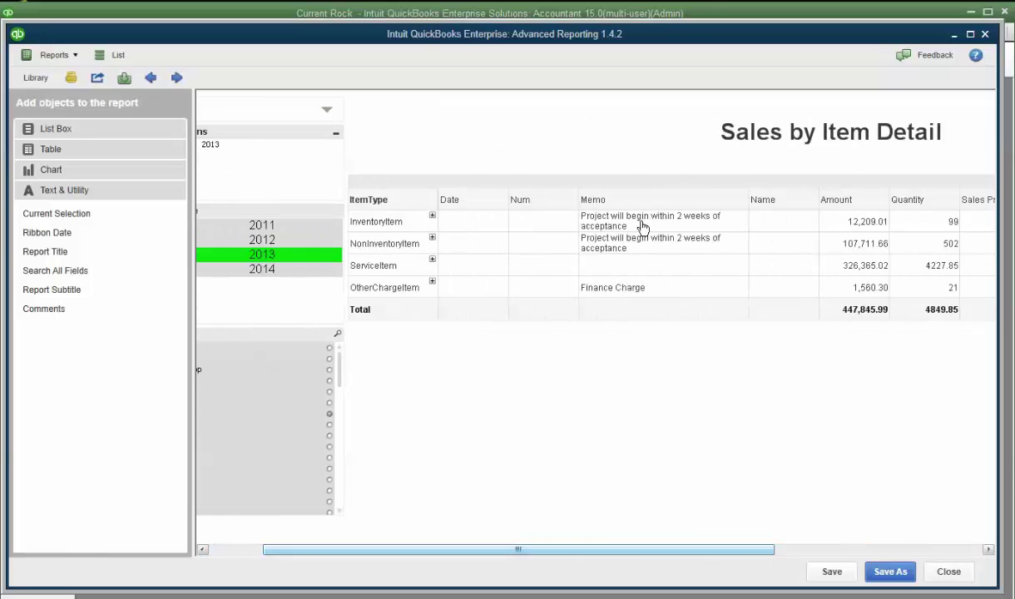
Step: Browse the table's Expressions and Dimensions properties, then cancel without changes
right_click(585, 187)
left_click(620, 189)
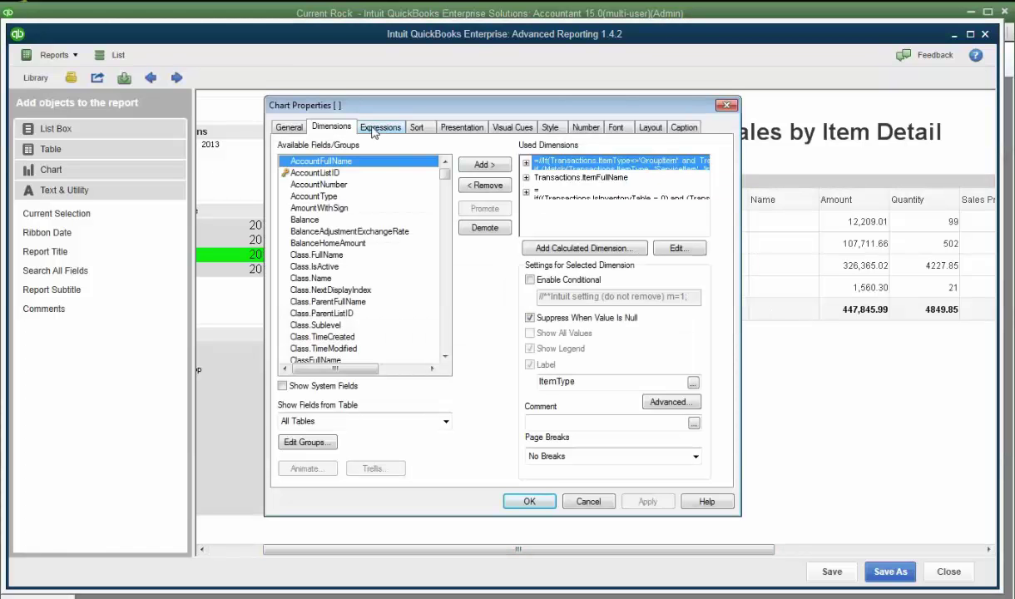
left_click(380, 127)
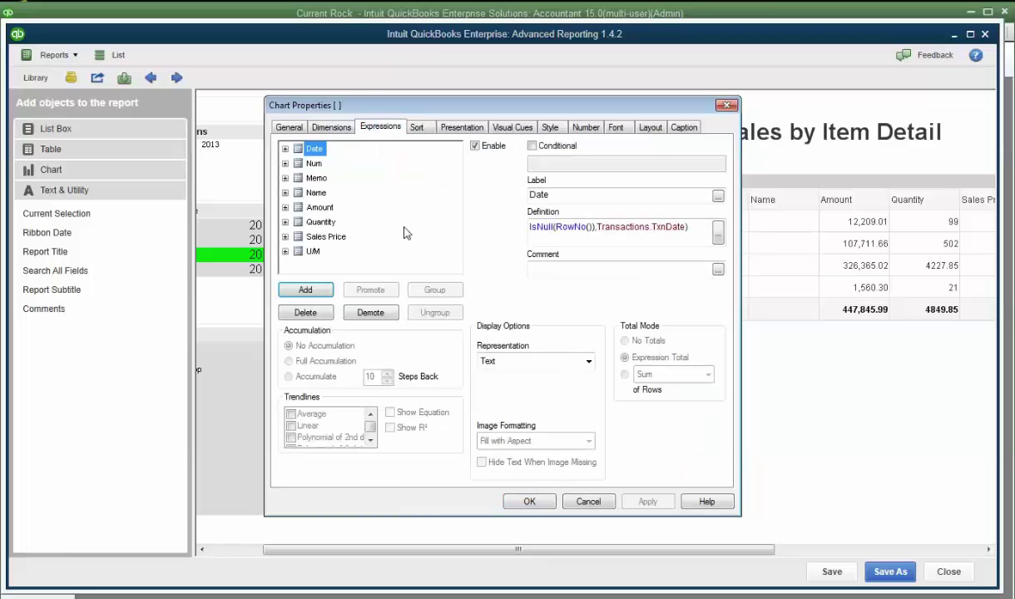
left_click(322, 291)
left_click(343, 378)
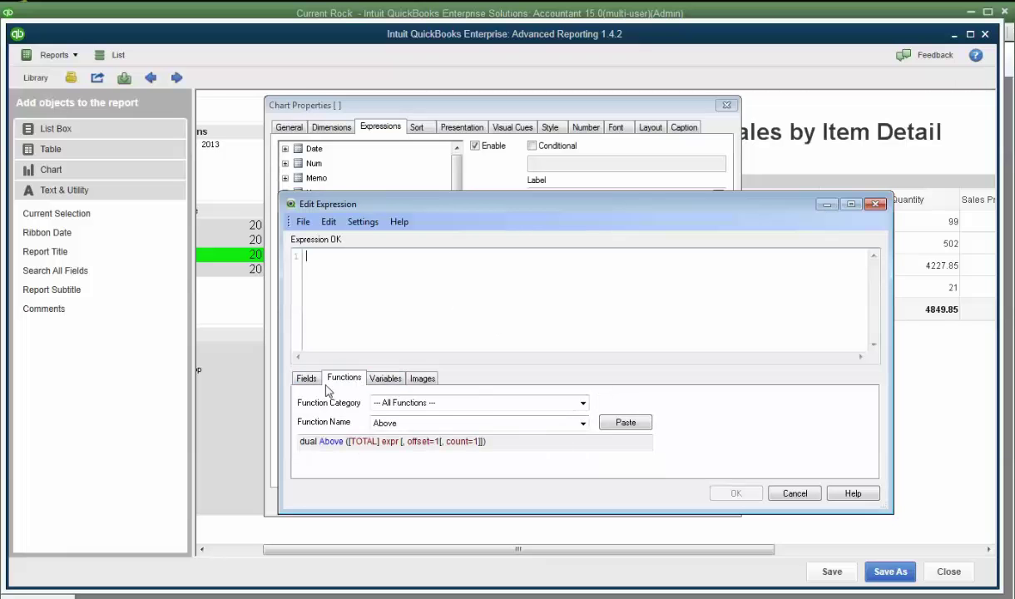
left_click(790, 492)
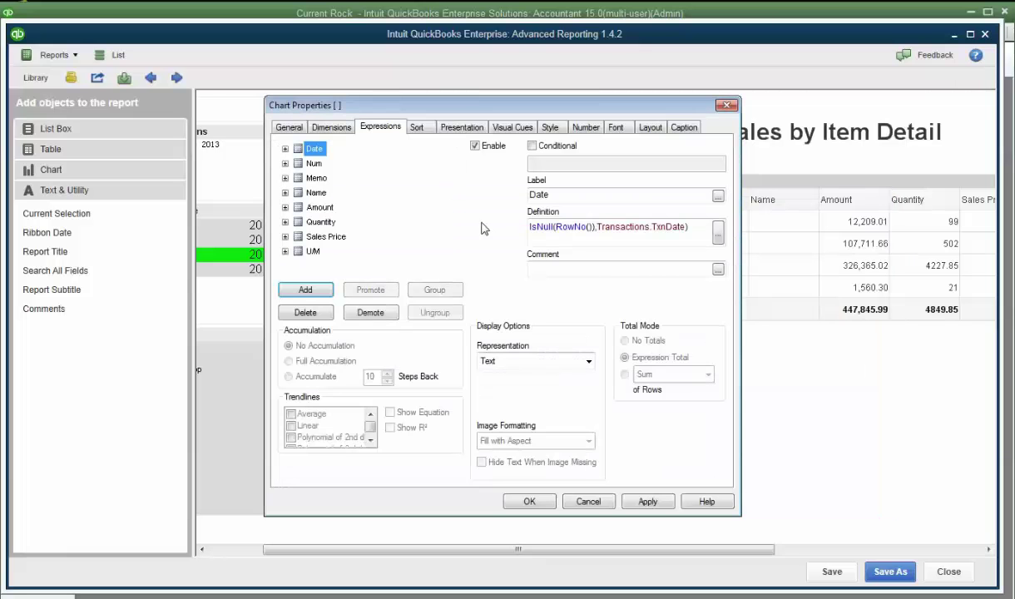
left_click(334, 128)
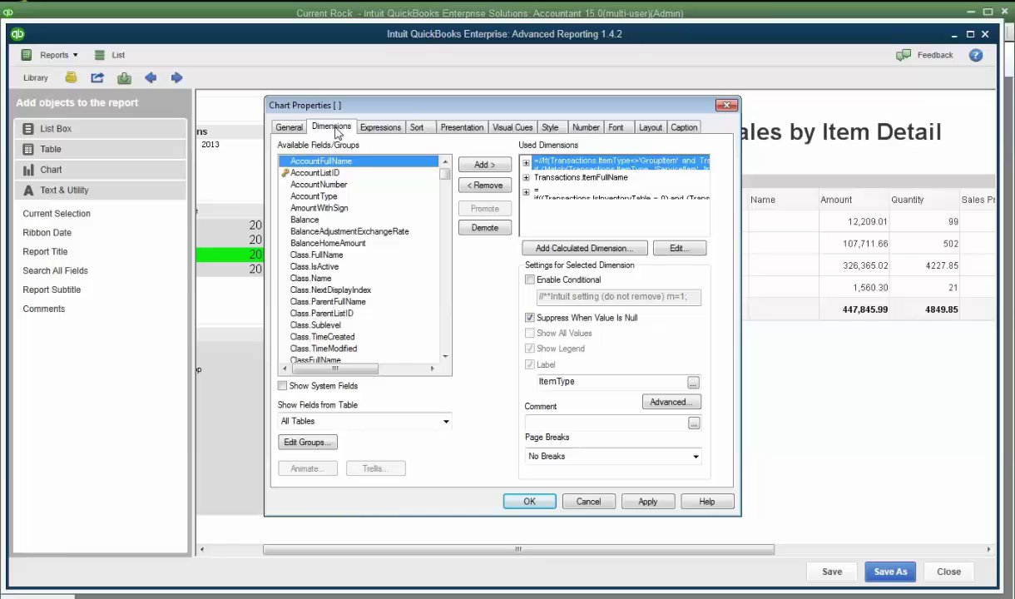
left_click(586, 501)
Step: Open the Job Est Vs Act Detail report, choosing Don't Save for the sales report
left_click(117, 55)
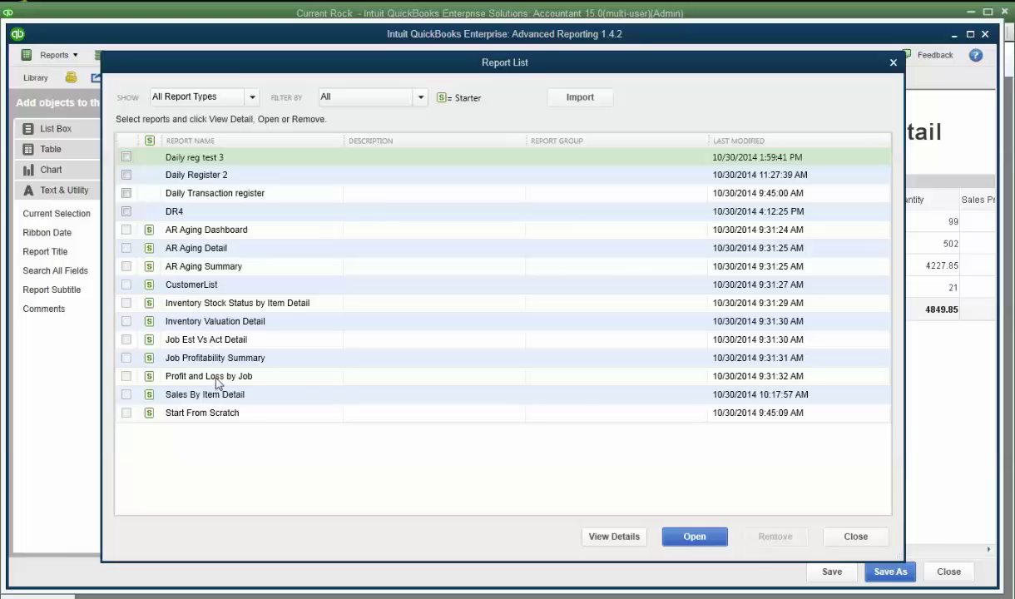
left_click(221, 341)
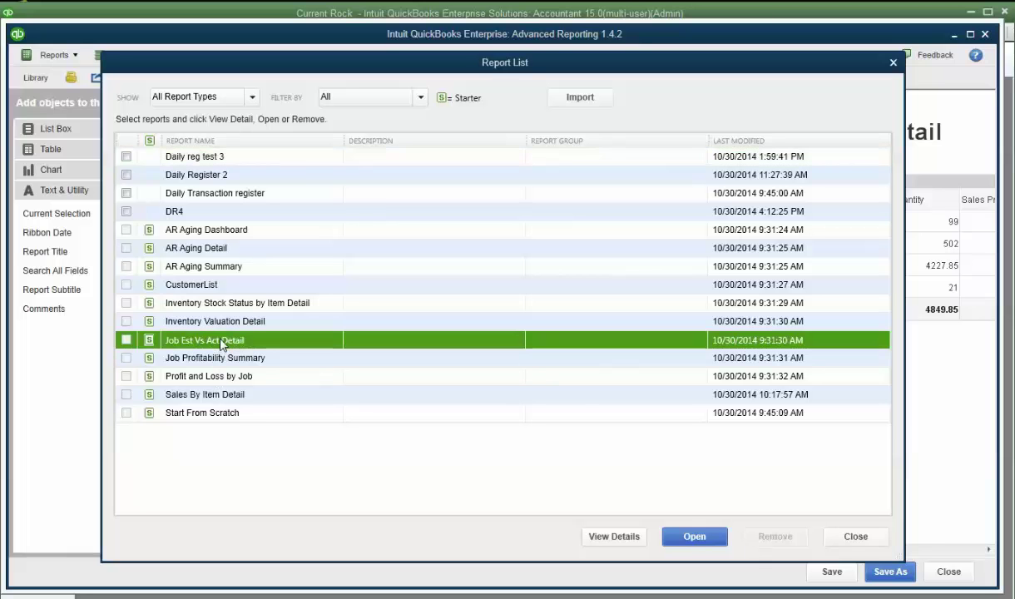
left_click(704, 539)
left_click(524, 334)
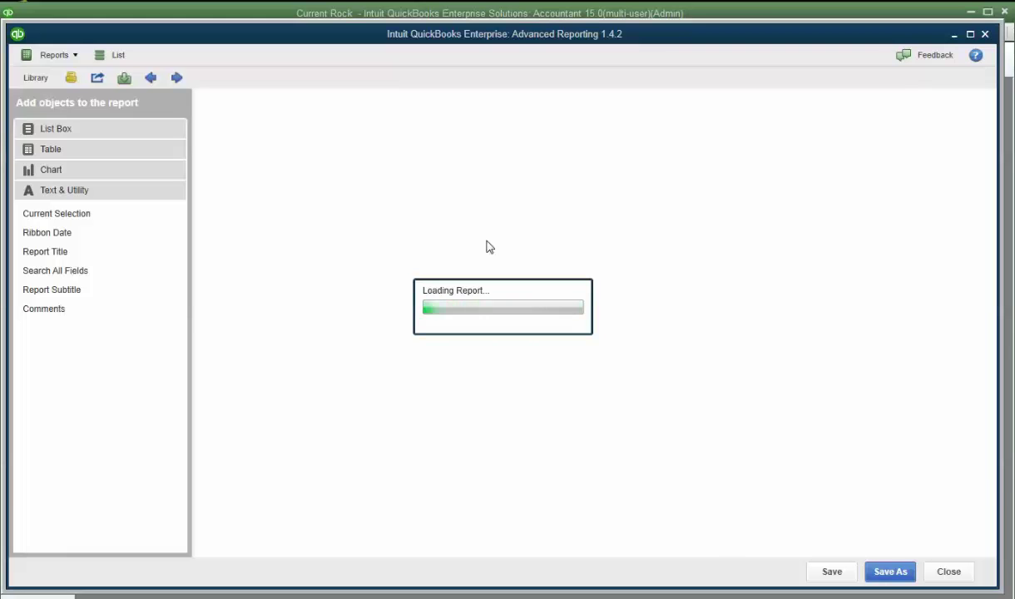
Step: Scroll across the job report's columns and dismiss the table's context menu
left_click_drag(567, 556, 806, 566)
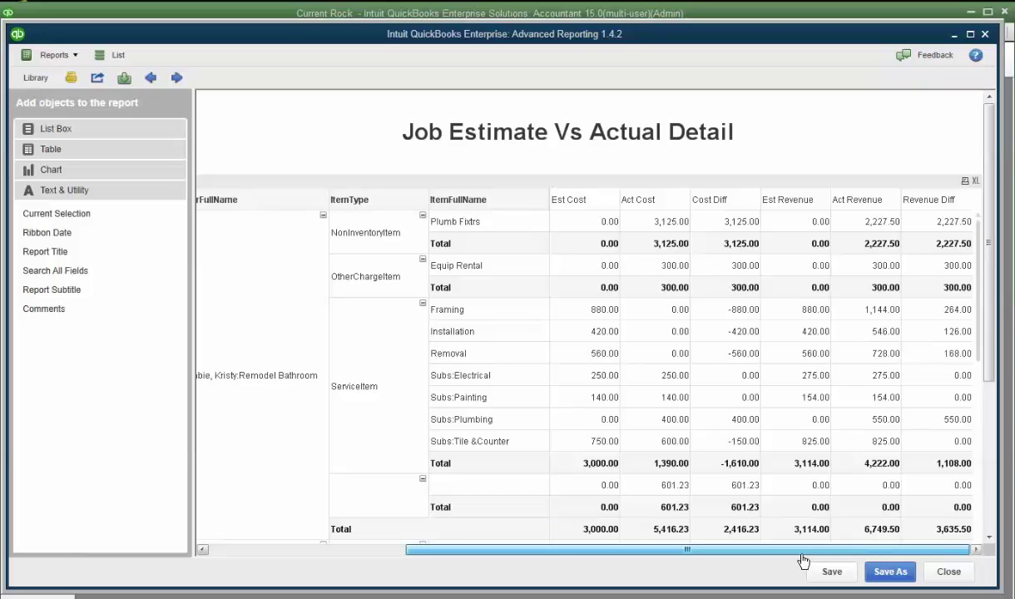
left_click_drag(803, 563, 535, 563)
right_click(679, 191)
left_click(576, 140)
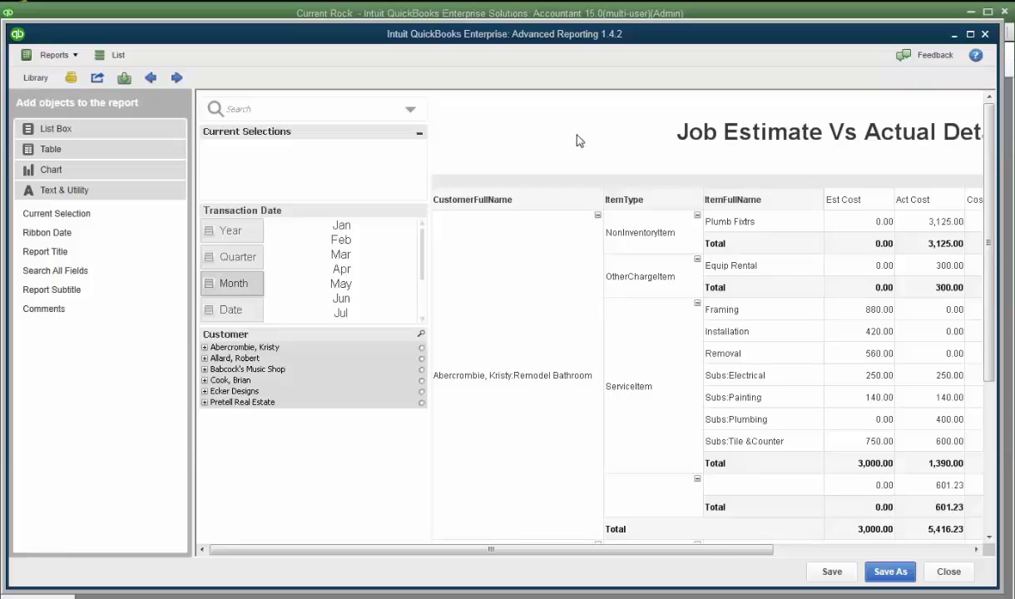
Step: Open the AR Aging Dashboard from the report list and maximize the reporting window
left_click(111, 66)
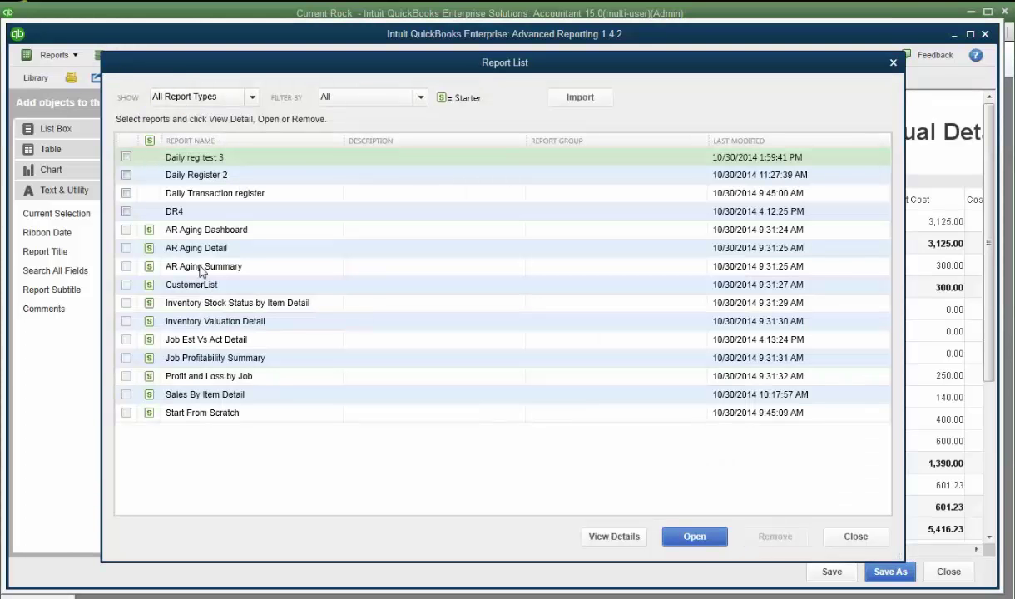
left_click(206, 230)
left_click(701, 538)
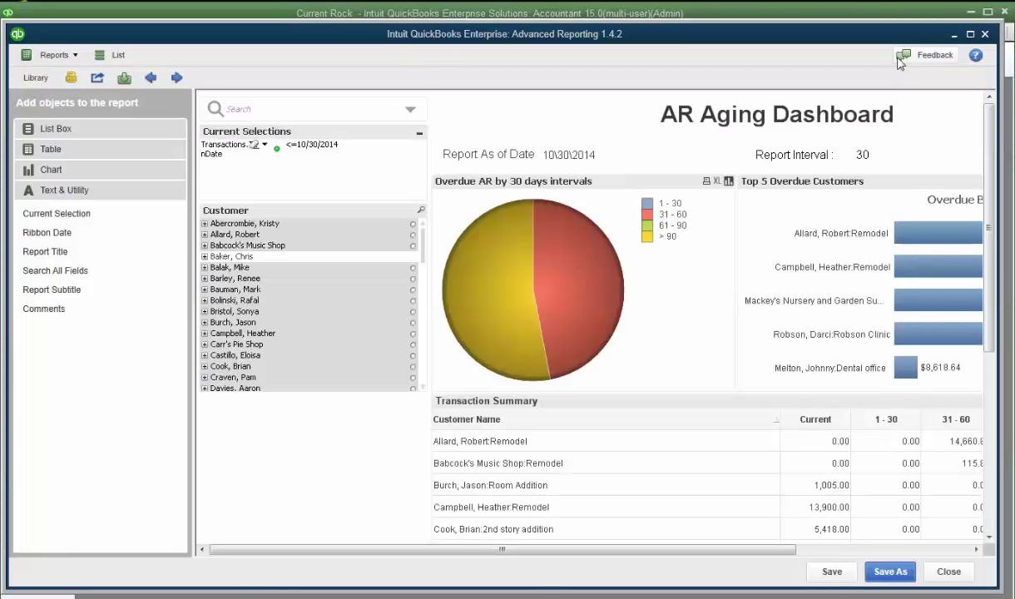
left_click(971, 35)
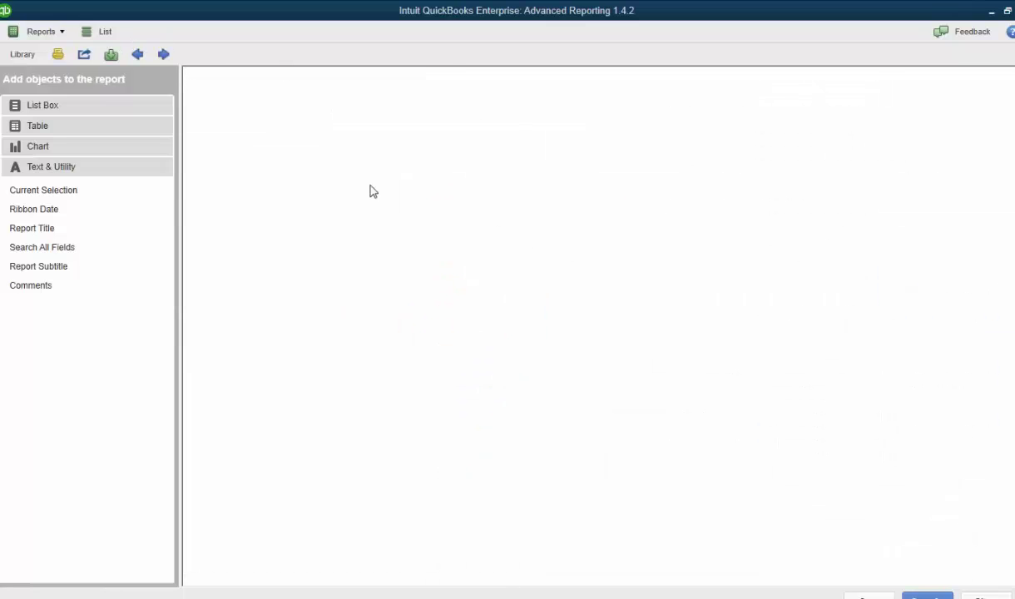
Step: Add a new chart to the blank sheet through New Sheet Object > Chart
right_click(357, 183)
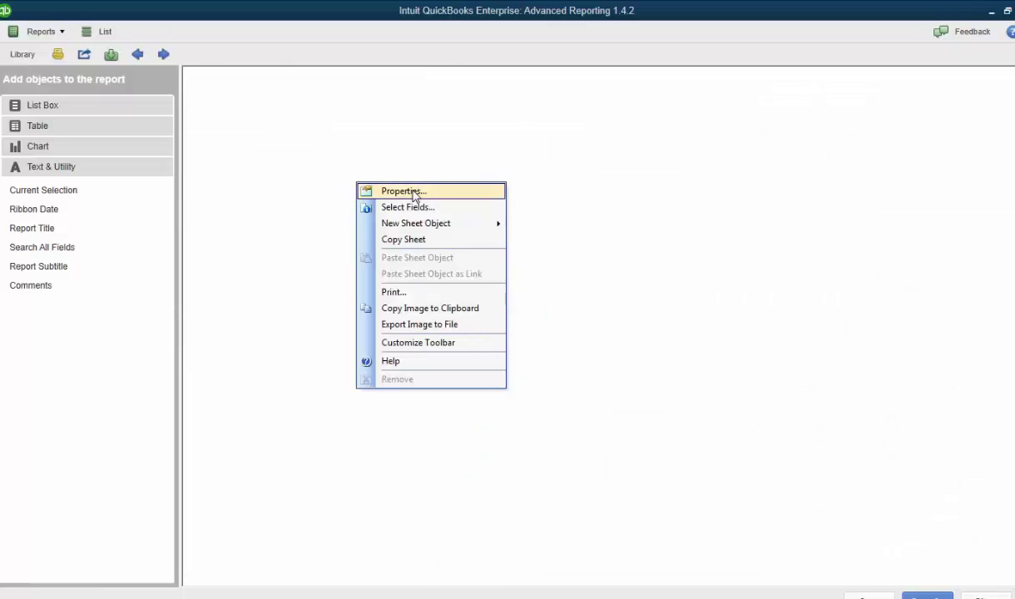
mouse_move(441, 225)
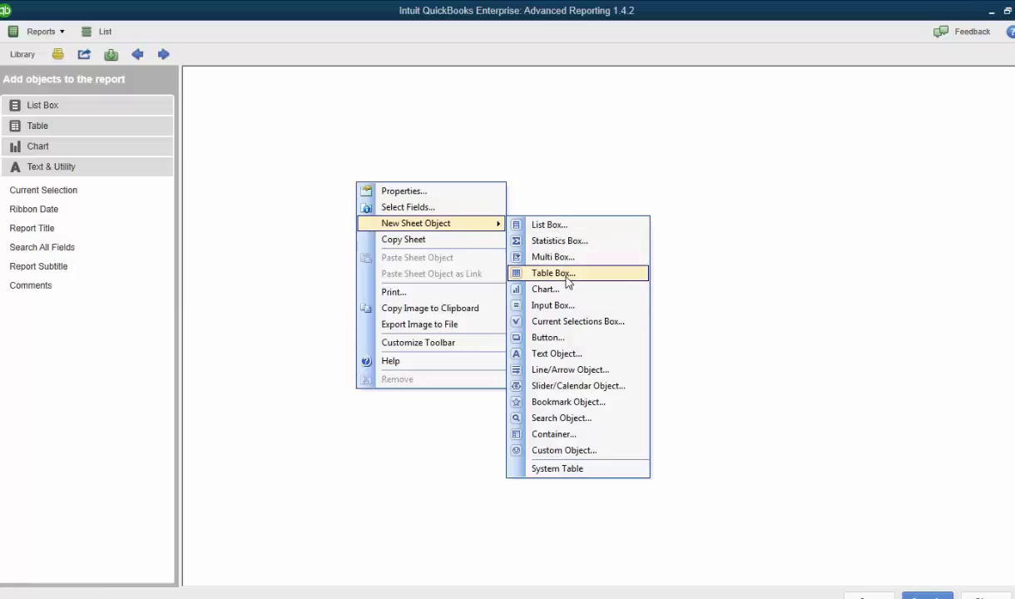
left_click(566, 290)
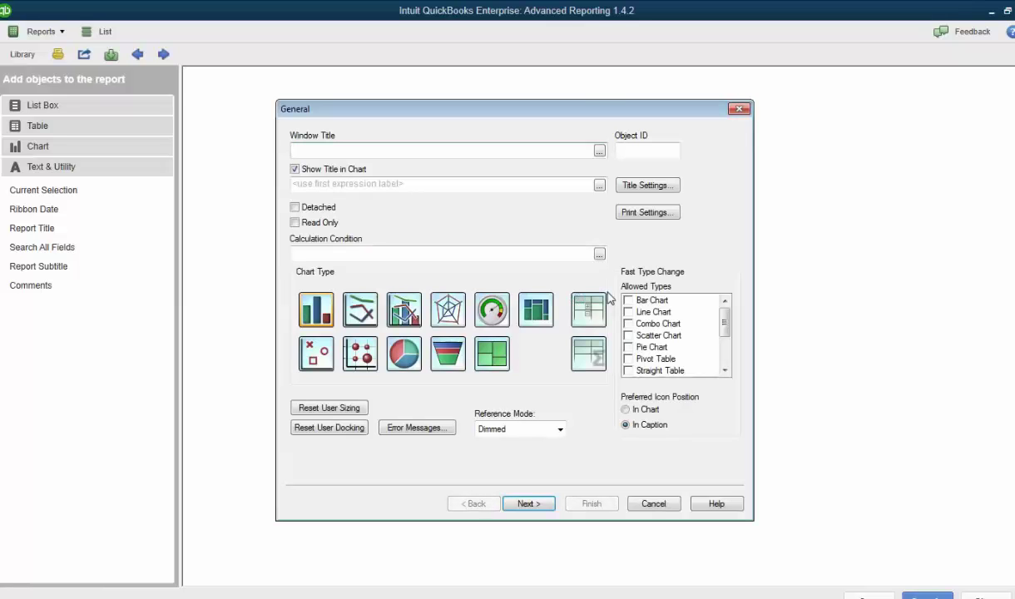